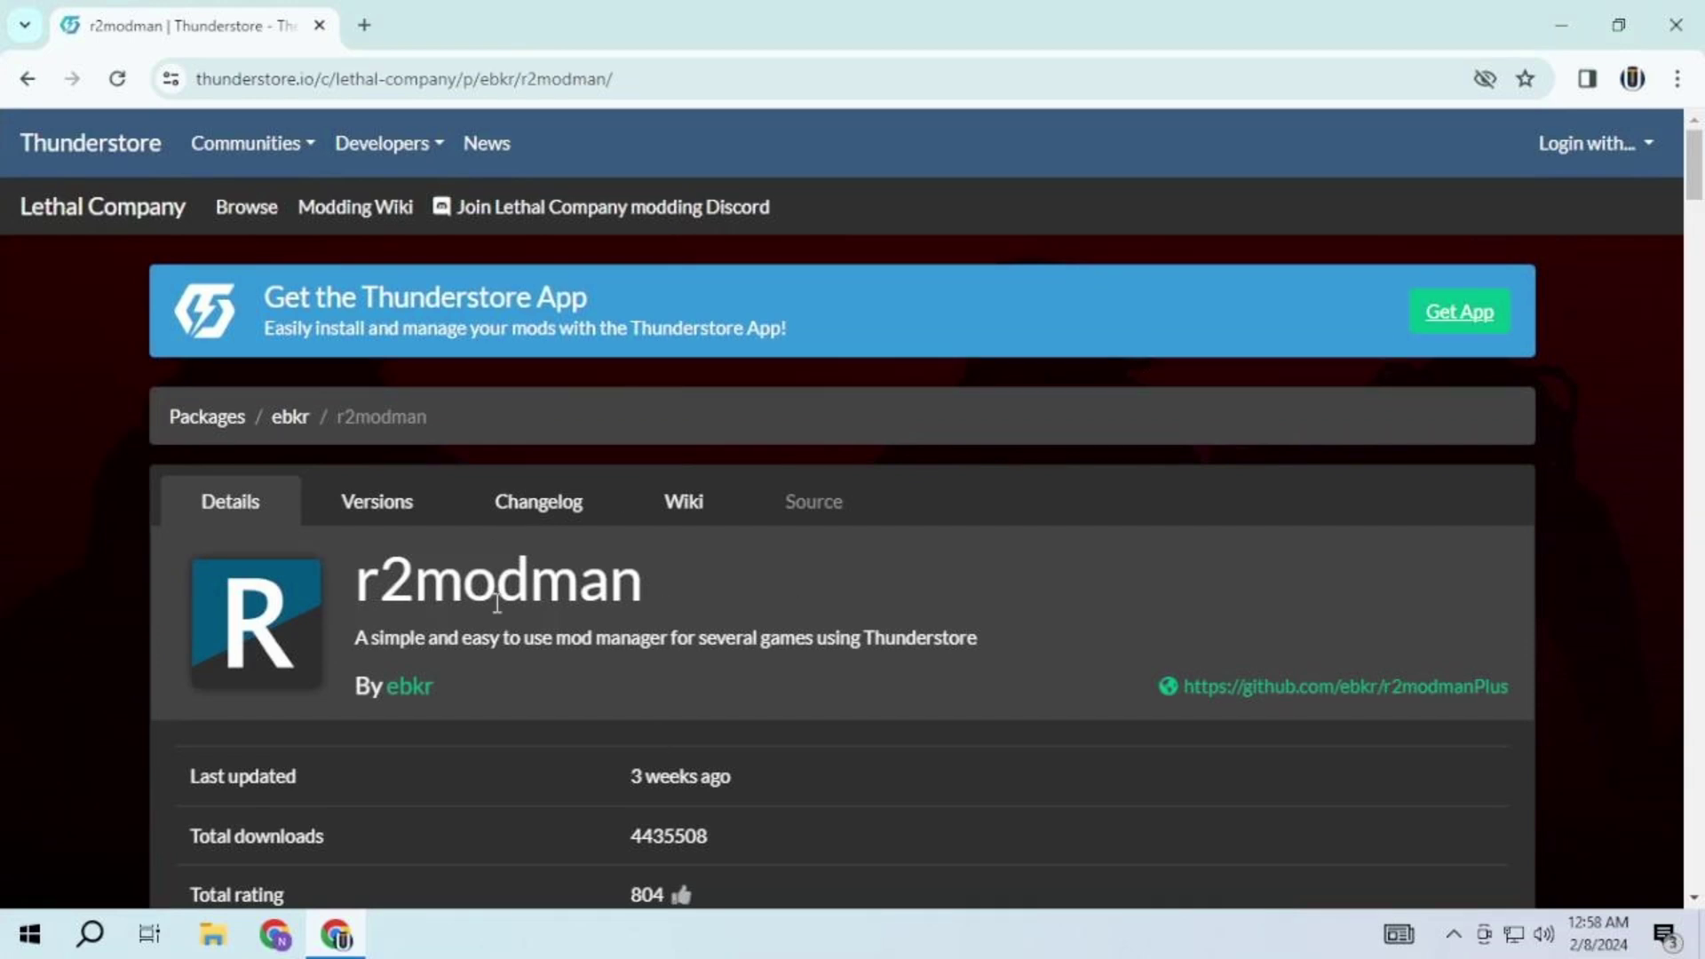
# Manually download ebkr-r2modman-3.1.46.zip from Thunderstore and show it in its folder.
pyautogui.moveTo(300, 78); pyautogui.dragTo(653, 82)
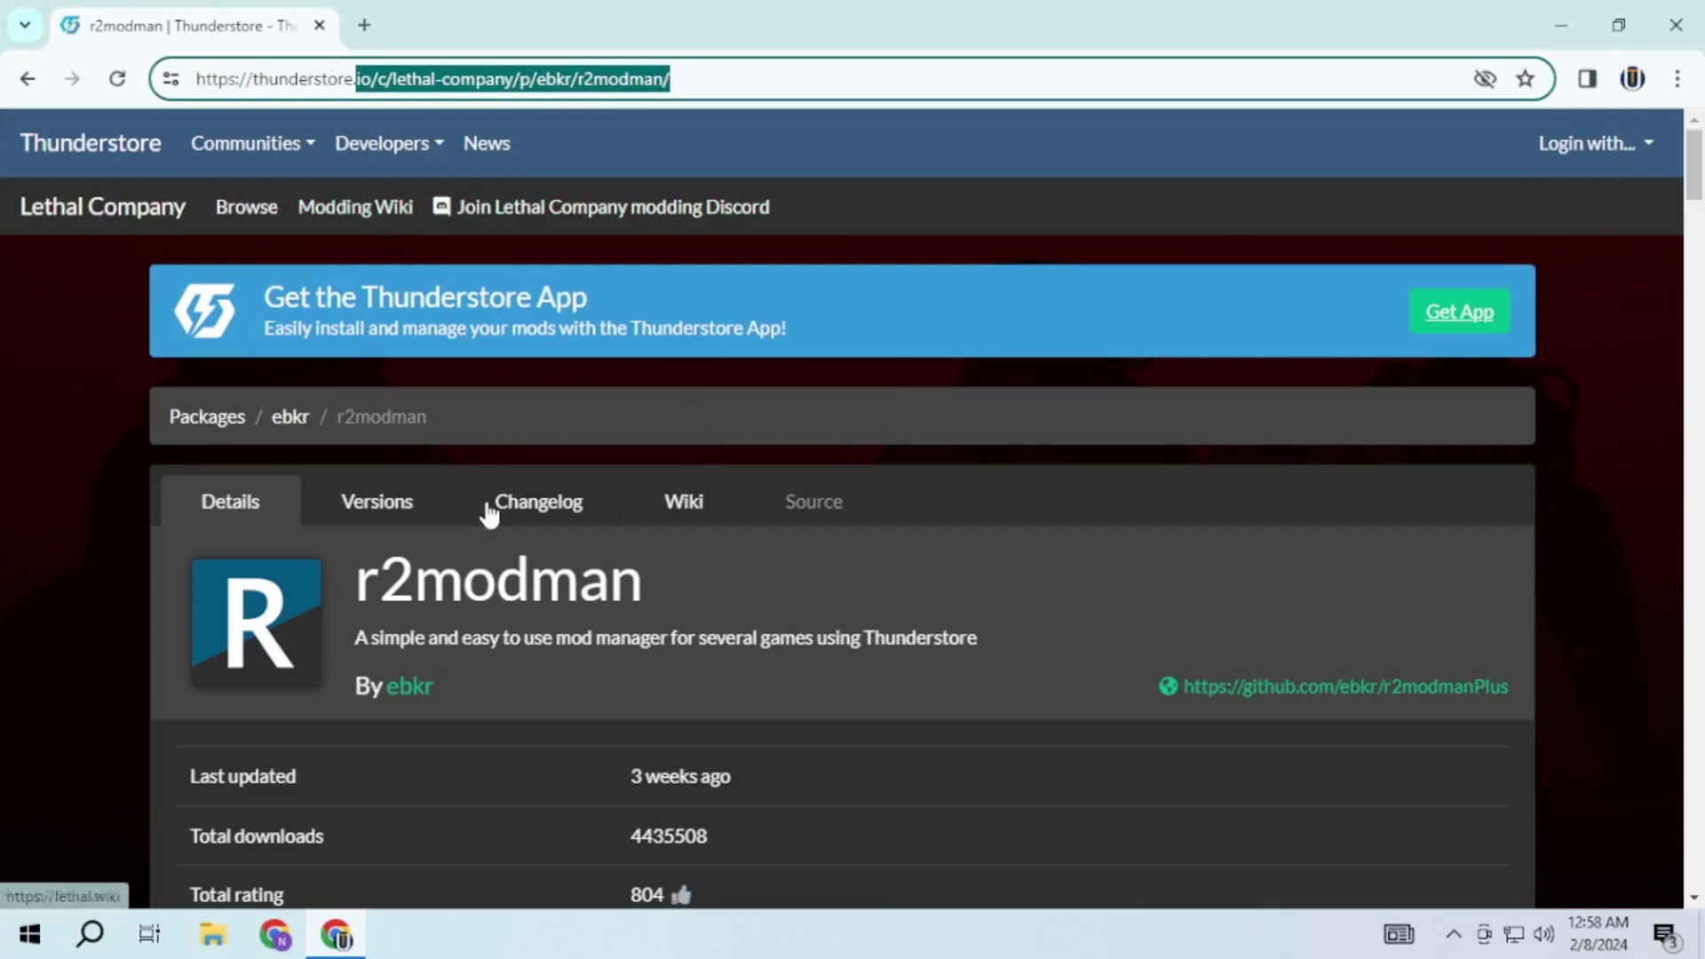
pyautogui.scroll(-5, 480, 537)
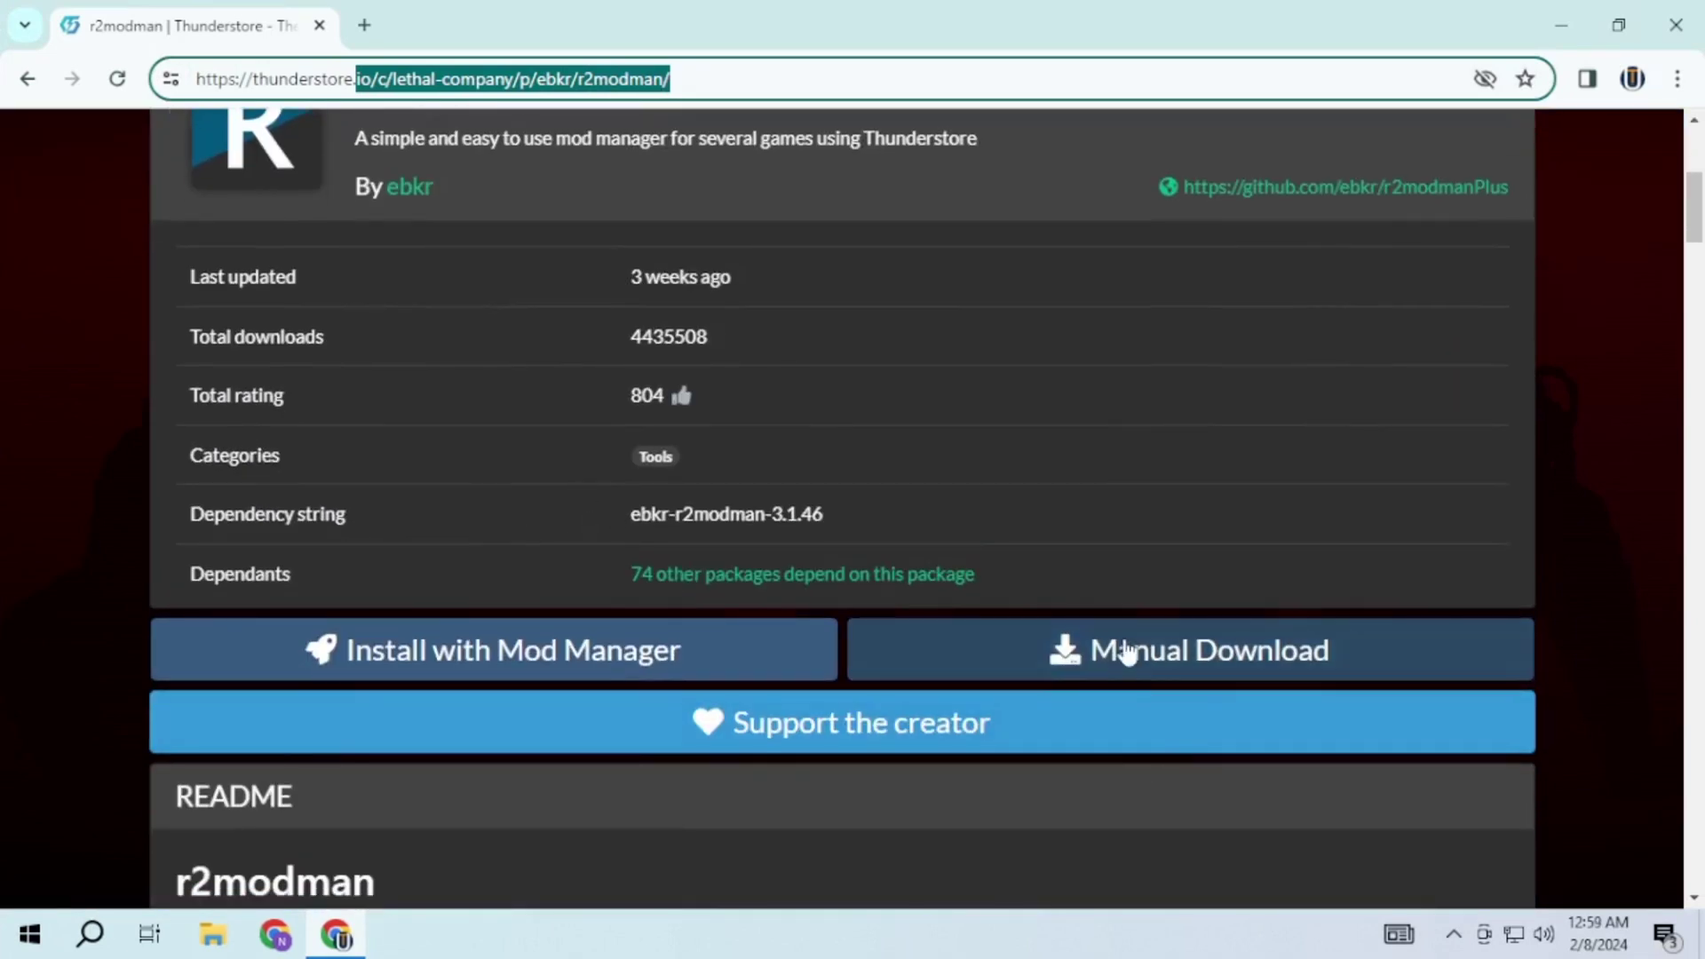
pyautogui.click(1126, 651)
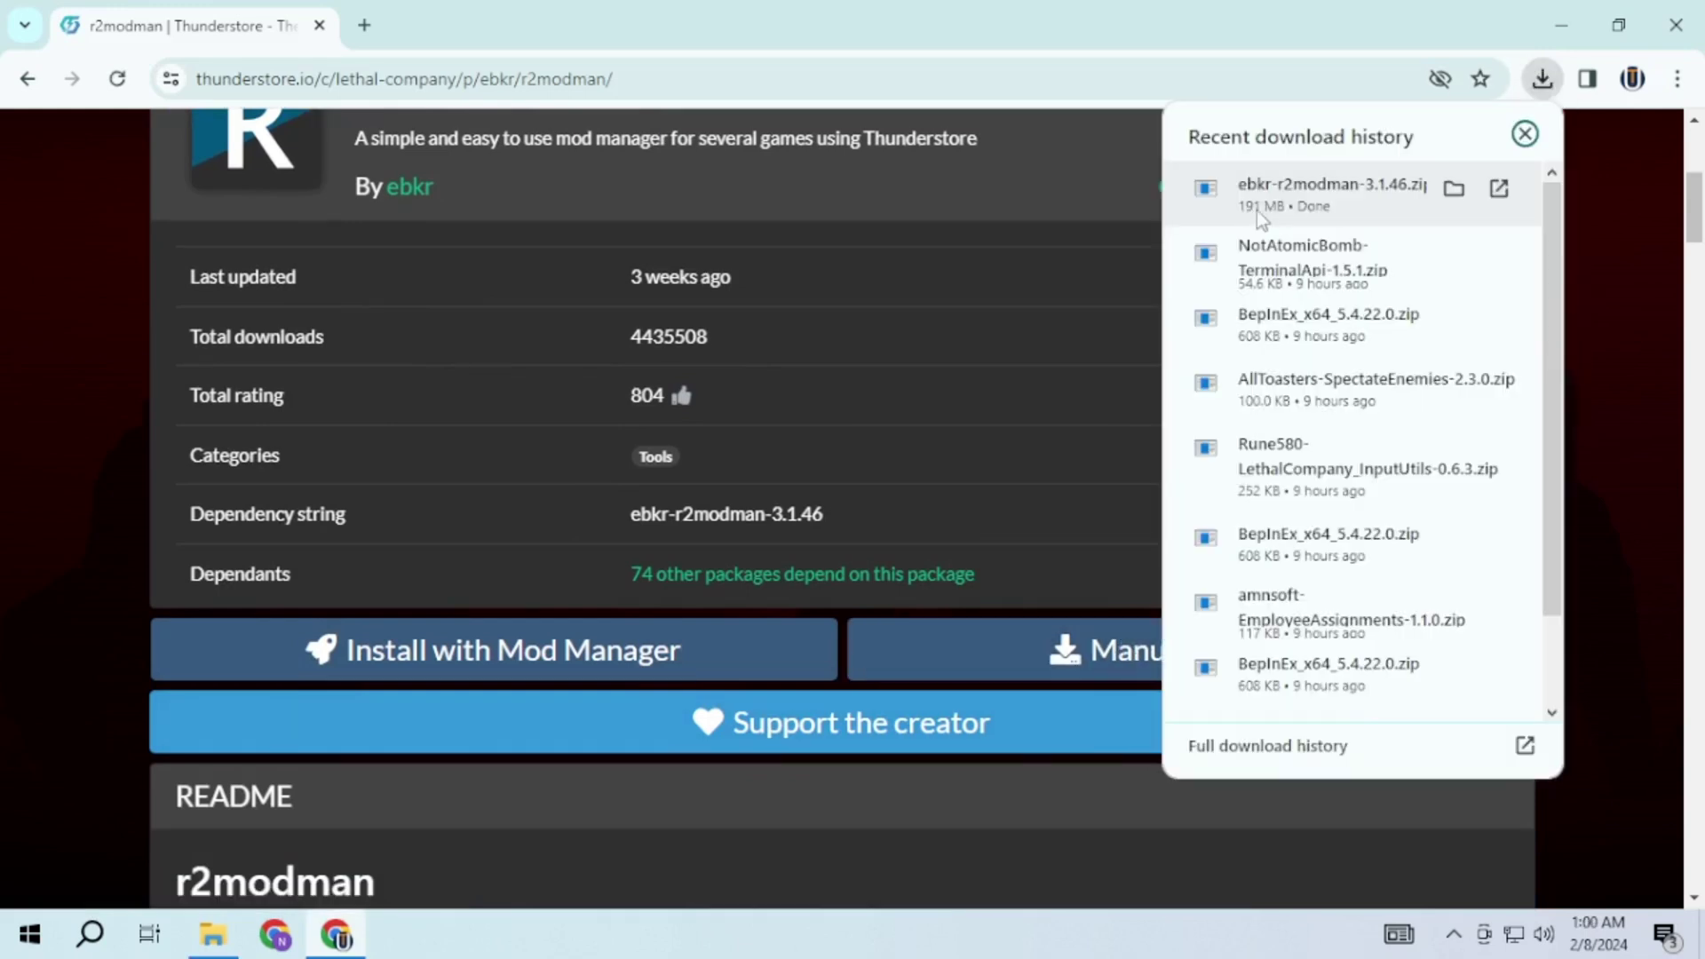
pyautogui.click(1453, 188)
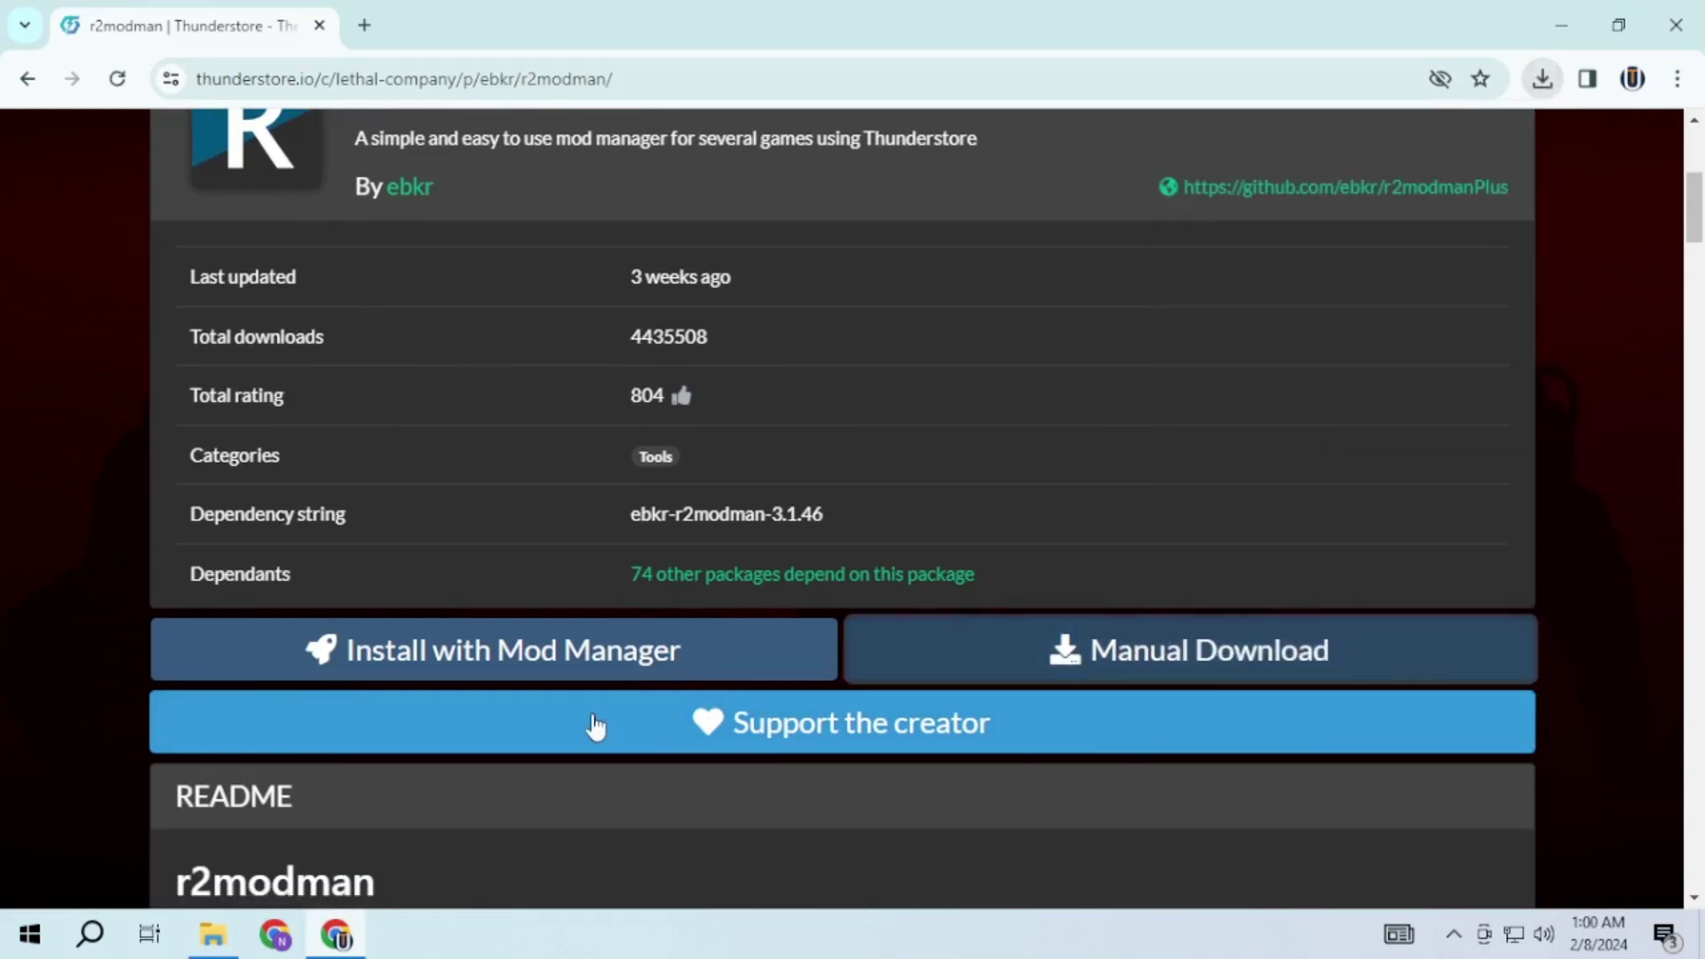
# Create a new folder named temp in Downloads.
pyautogui.rightClick(380, 215)
pyautogui.click(801, 549)
pyautogui.write('temp')
pyautogui.press('Return')
# Extract the r2modman zip into temp and launch r2modman Setup 3.1.46.exe.
pyautogui.rightClick(283, 222)
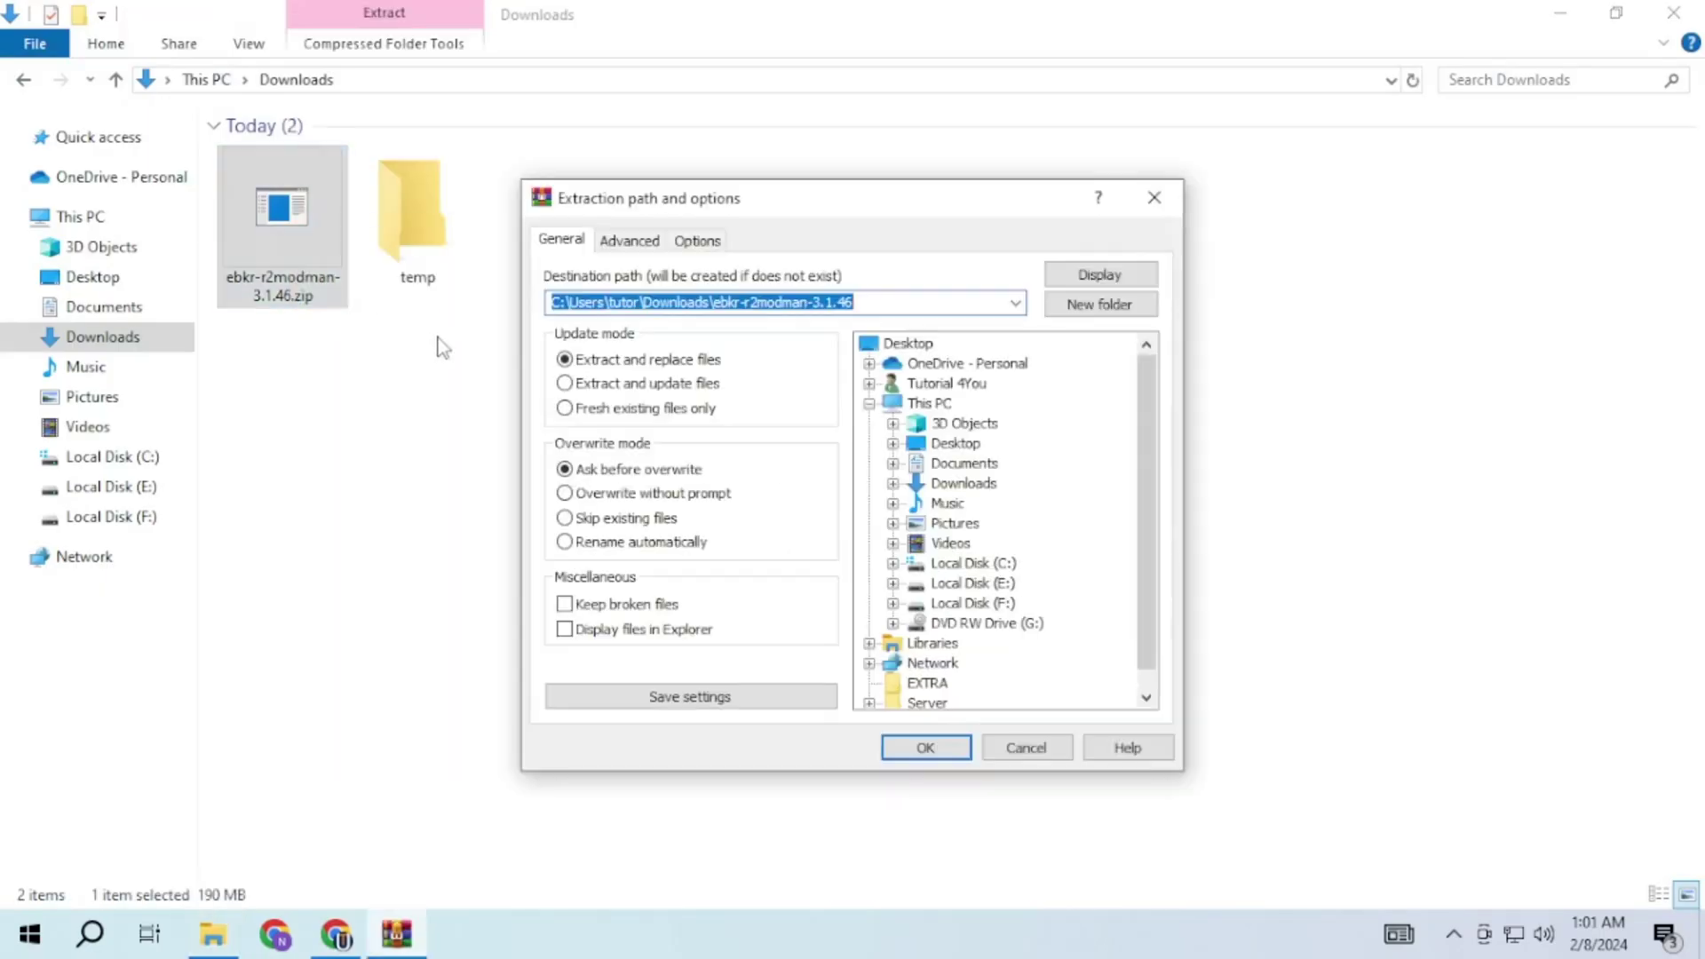
pyautogui.click(970, 502)
pyautogui.click(925, 747)
pyautogui.doubleClick(411, 213)
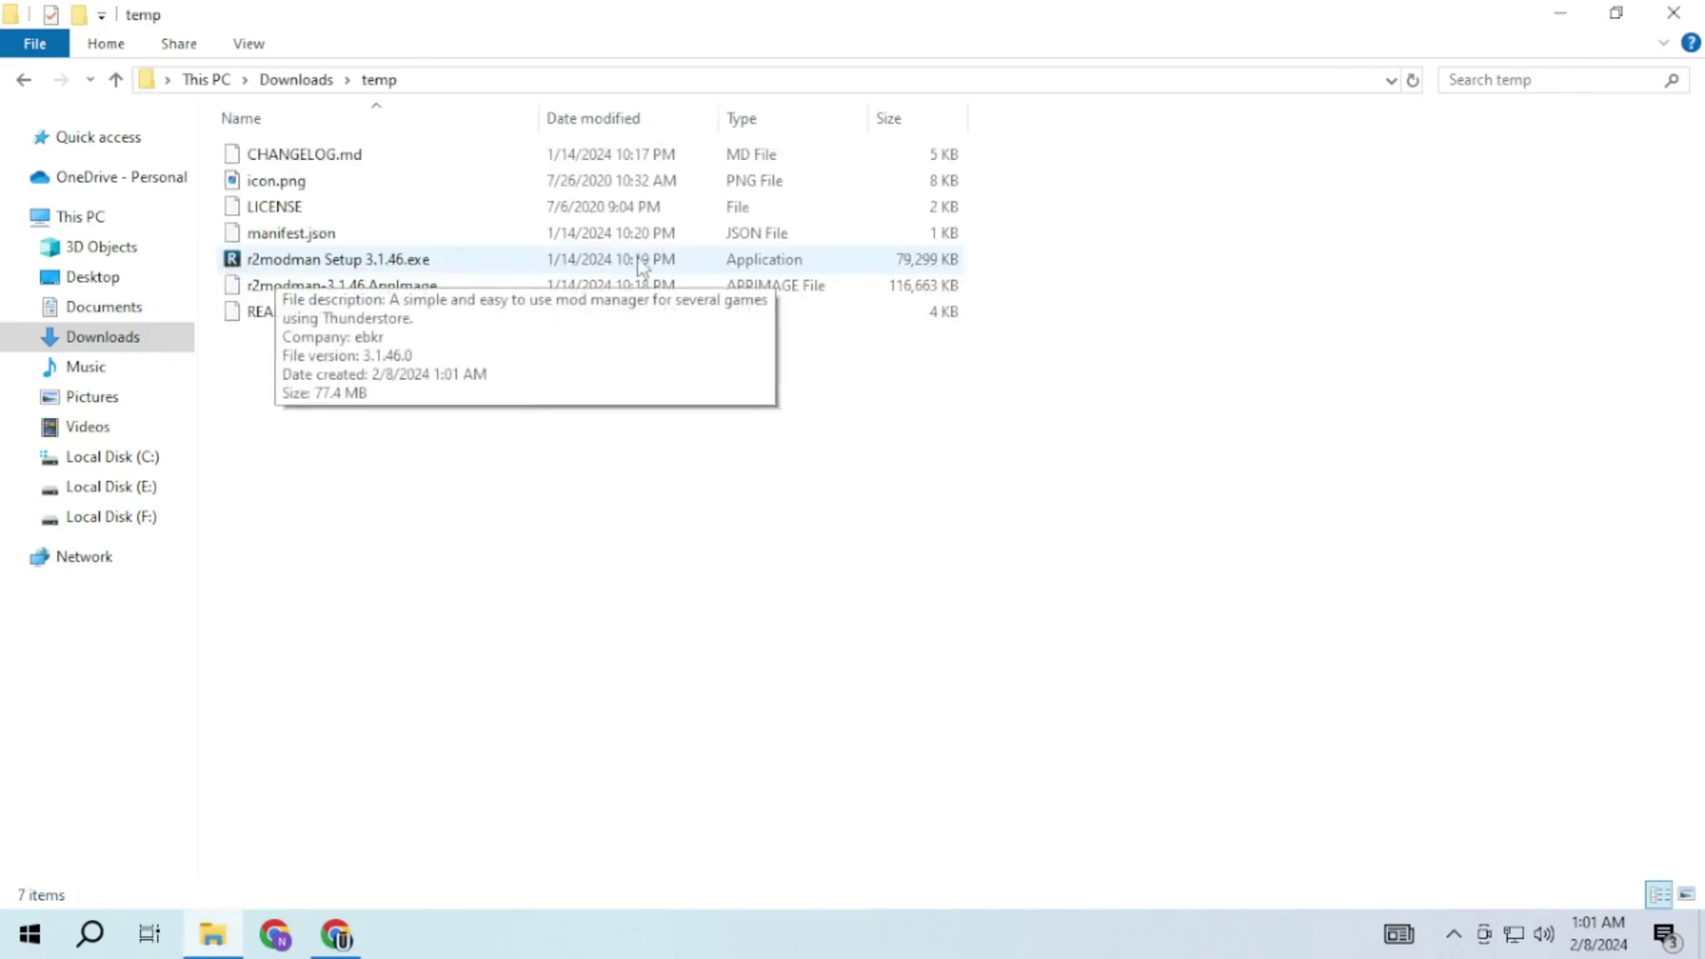
pyautogui.doubleClick(334, 262)
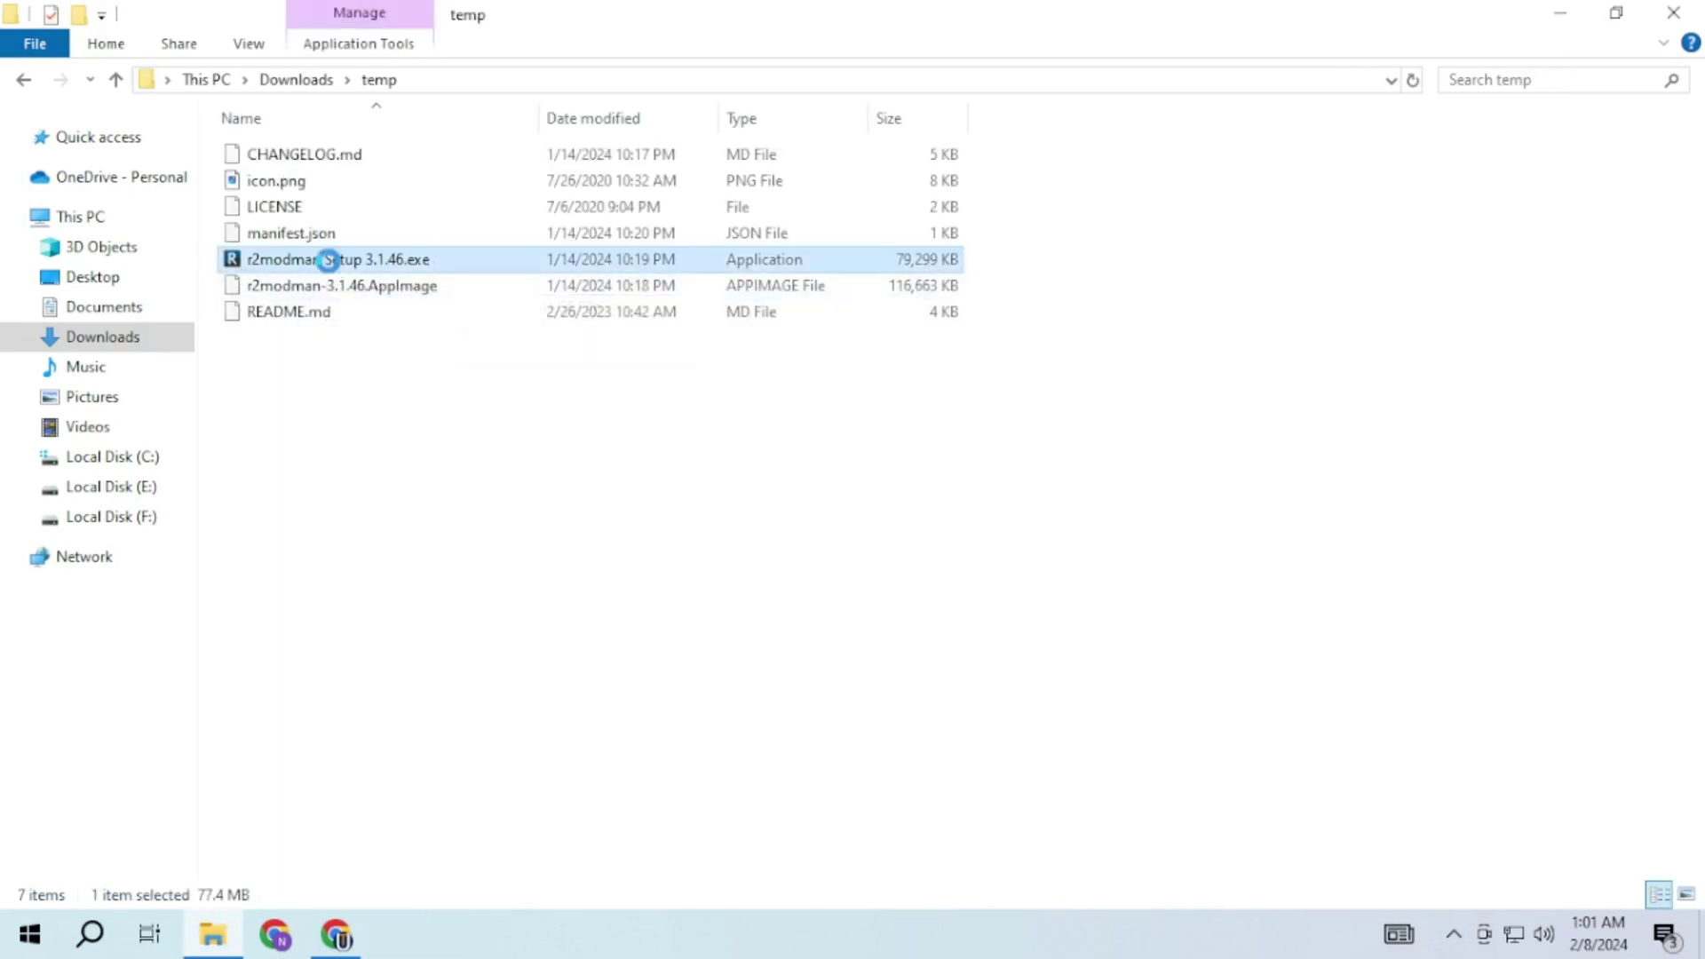
# Install r2modman to the default location, leaving Run r2modman checked.
pyautogui.click(1012, 671)
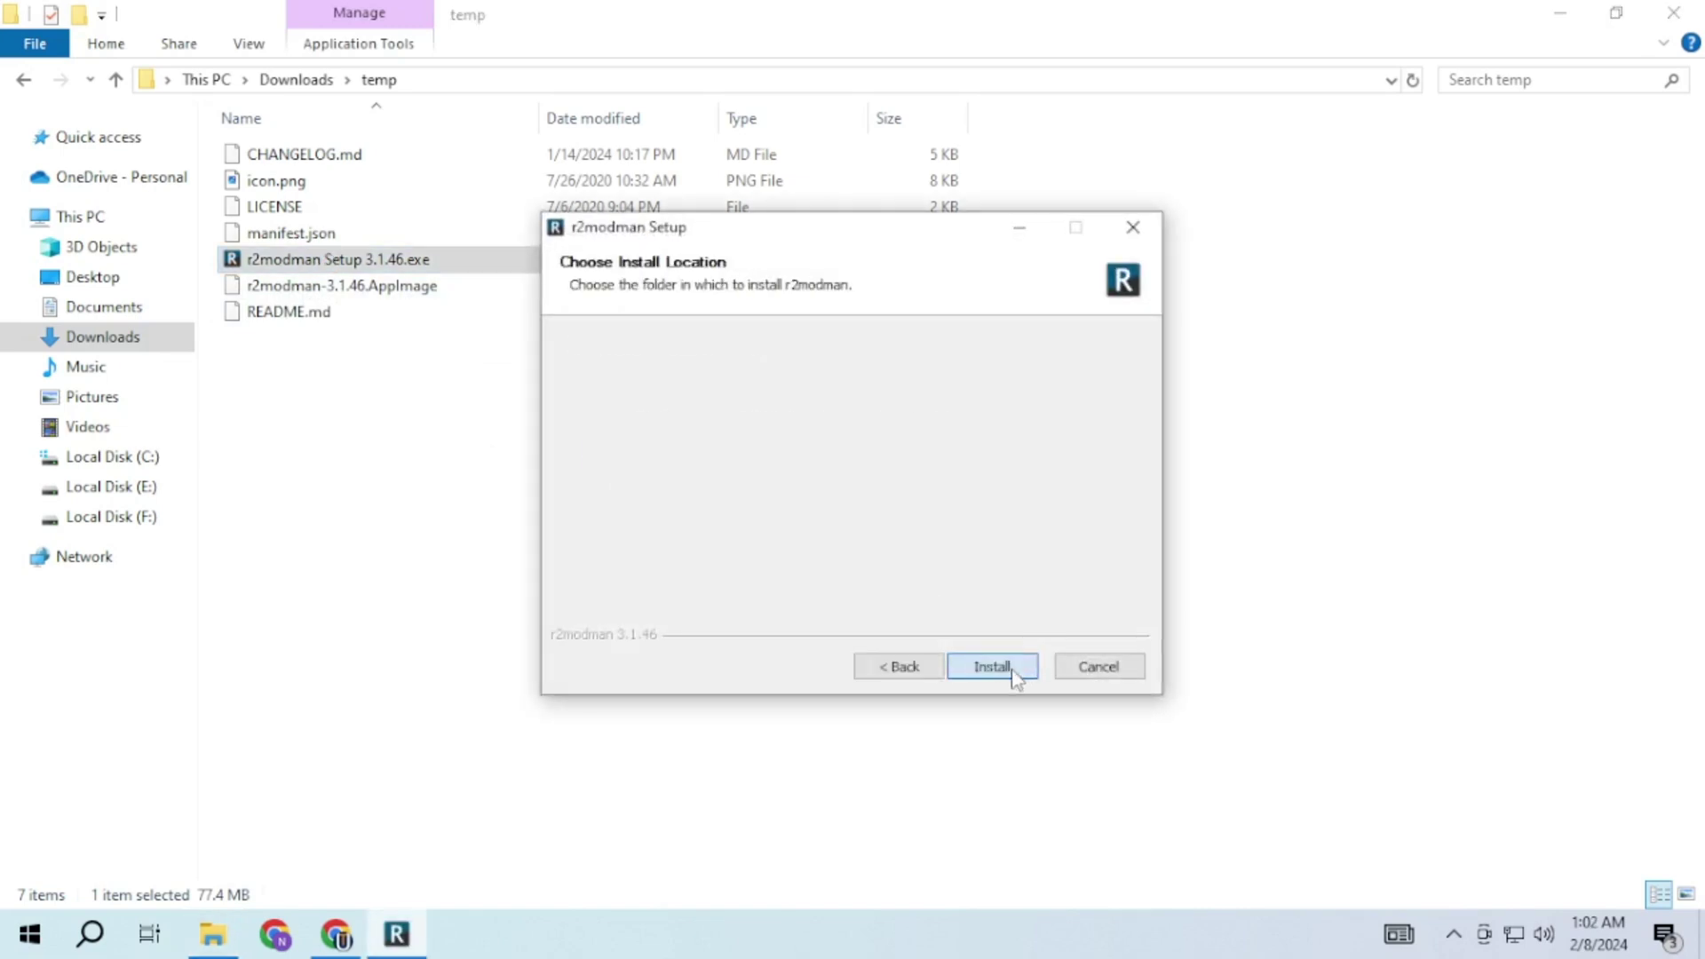
pyautogui.click(1048, 519)
pyautogui.press('Return')
pyautogui.press('Return')
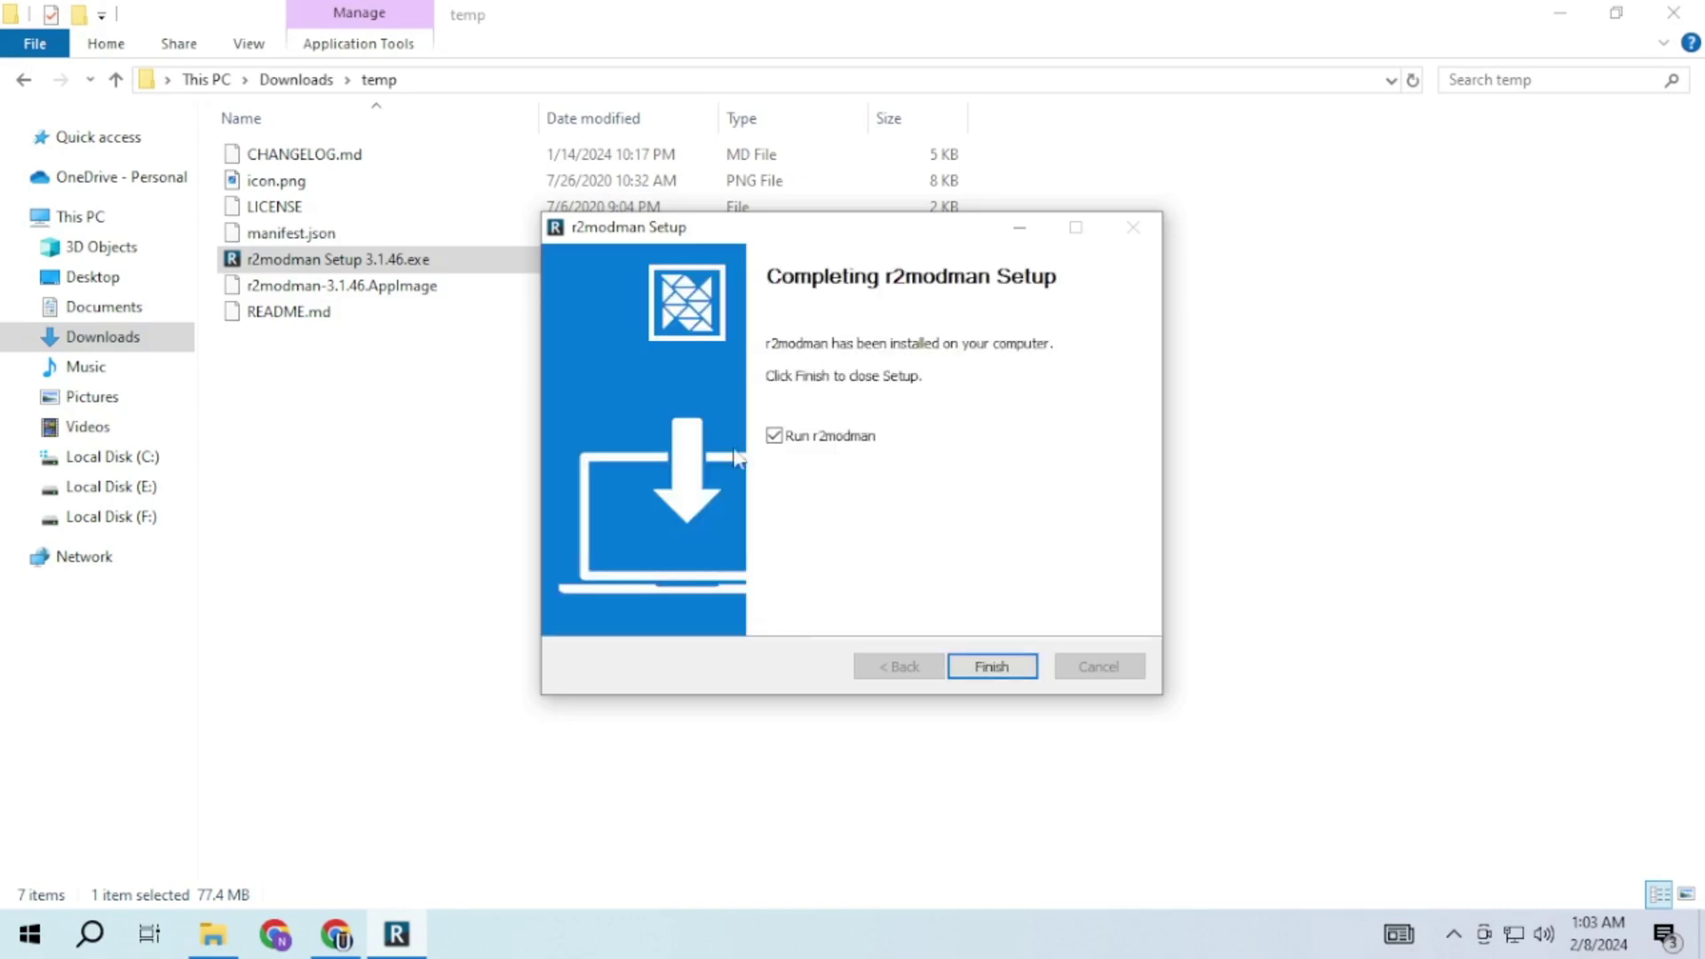
pyautogui.click(774, 436)
pyautogui.click(774, 436)
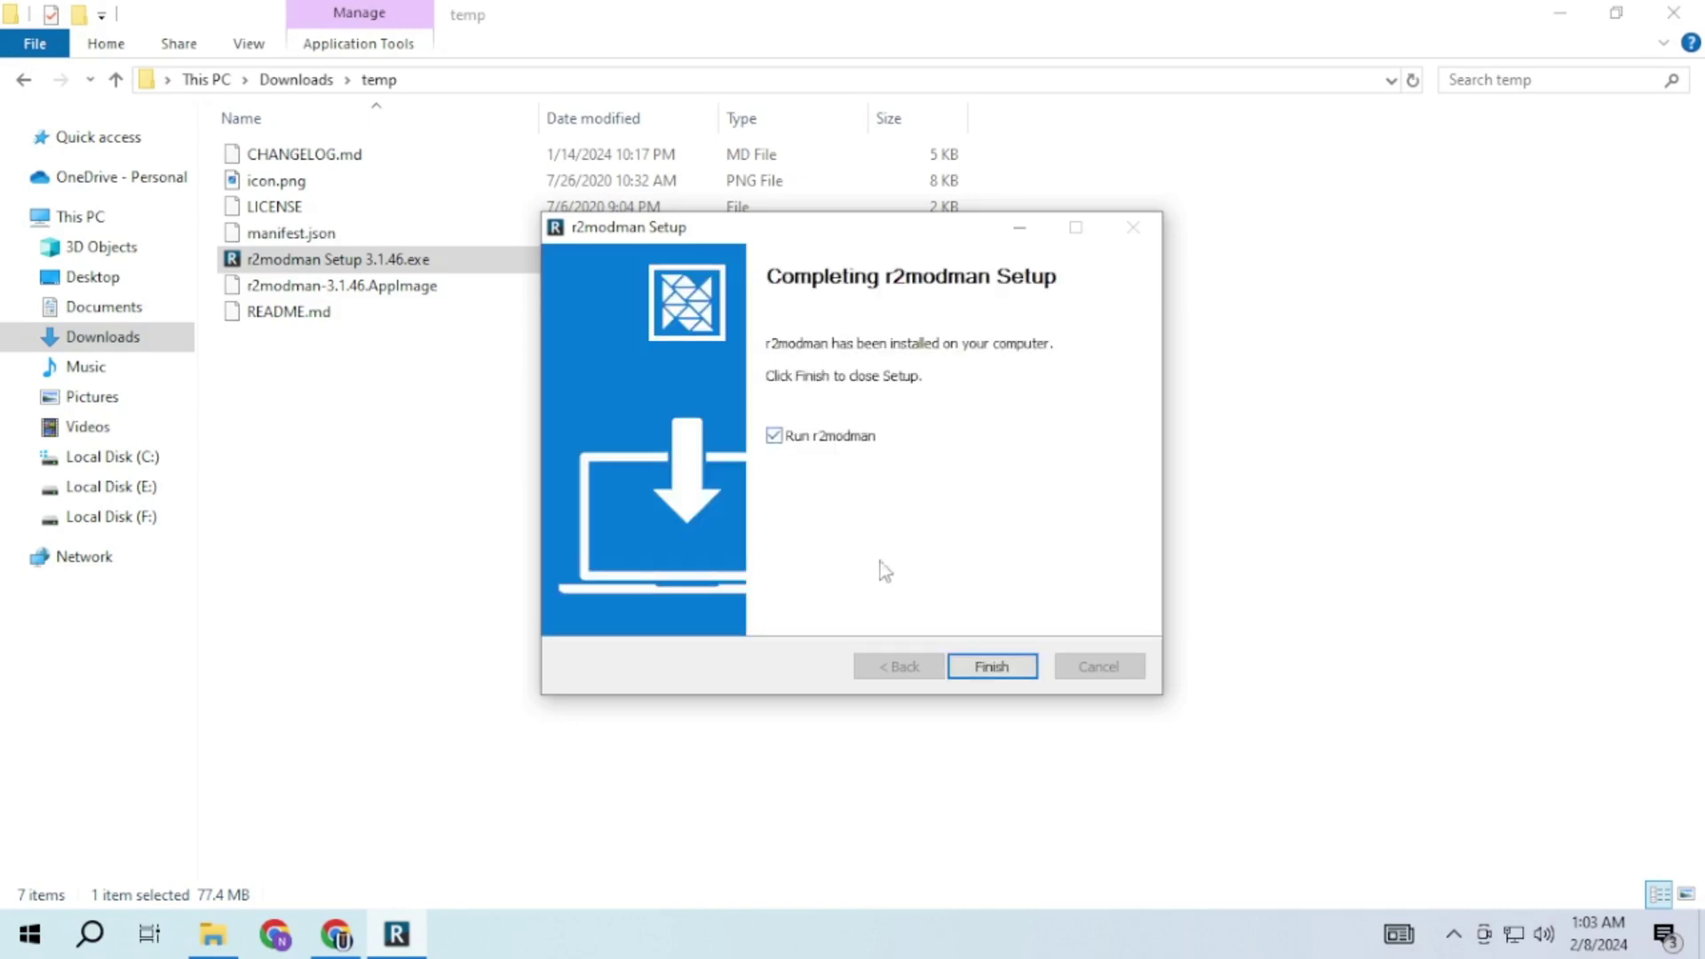
# Finish setup, search the game list for 'leth' and select Lethal Company.
pyautogui.click(991, 666)
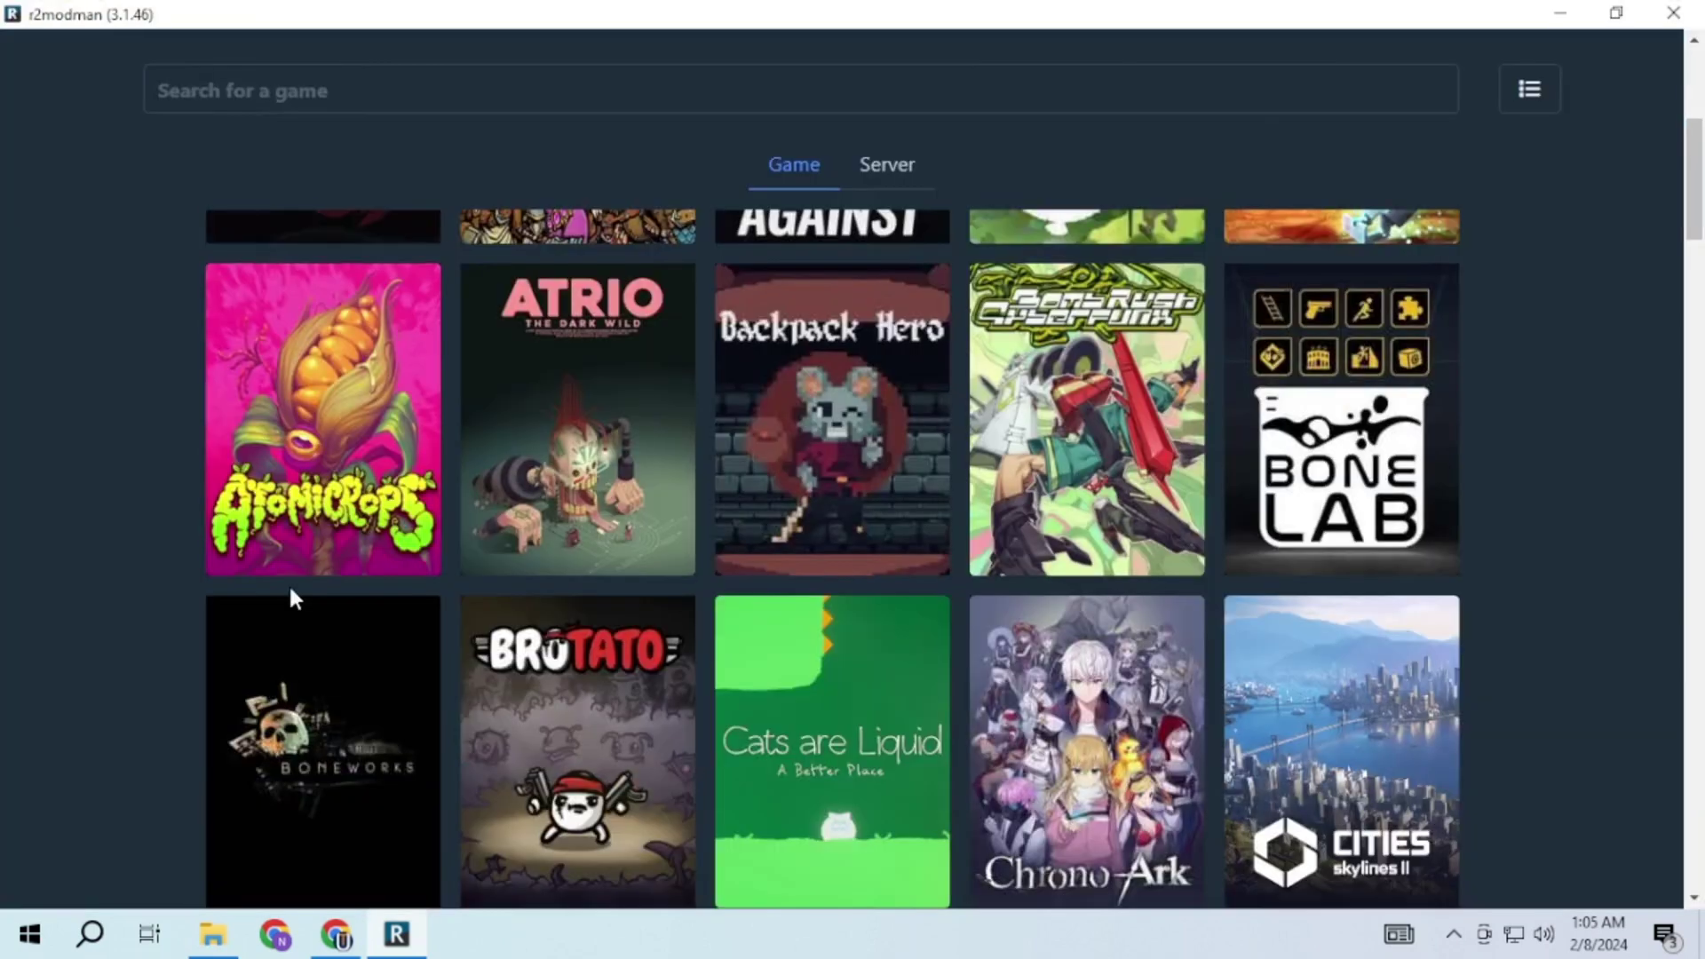
pyautogui.scroll(-10, 290, 586)
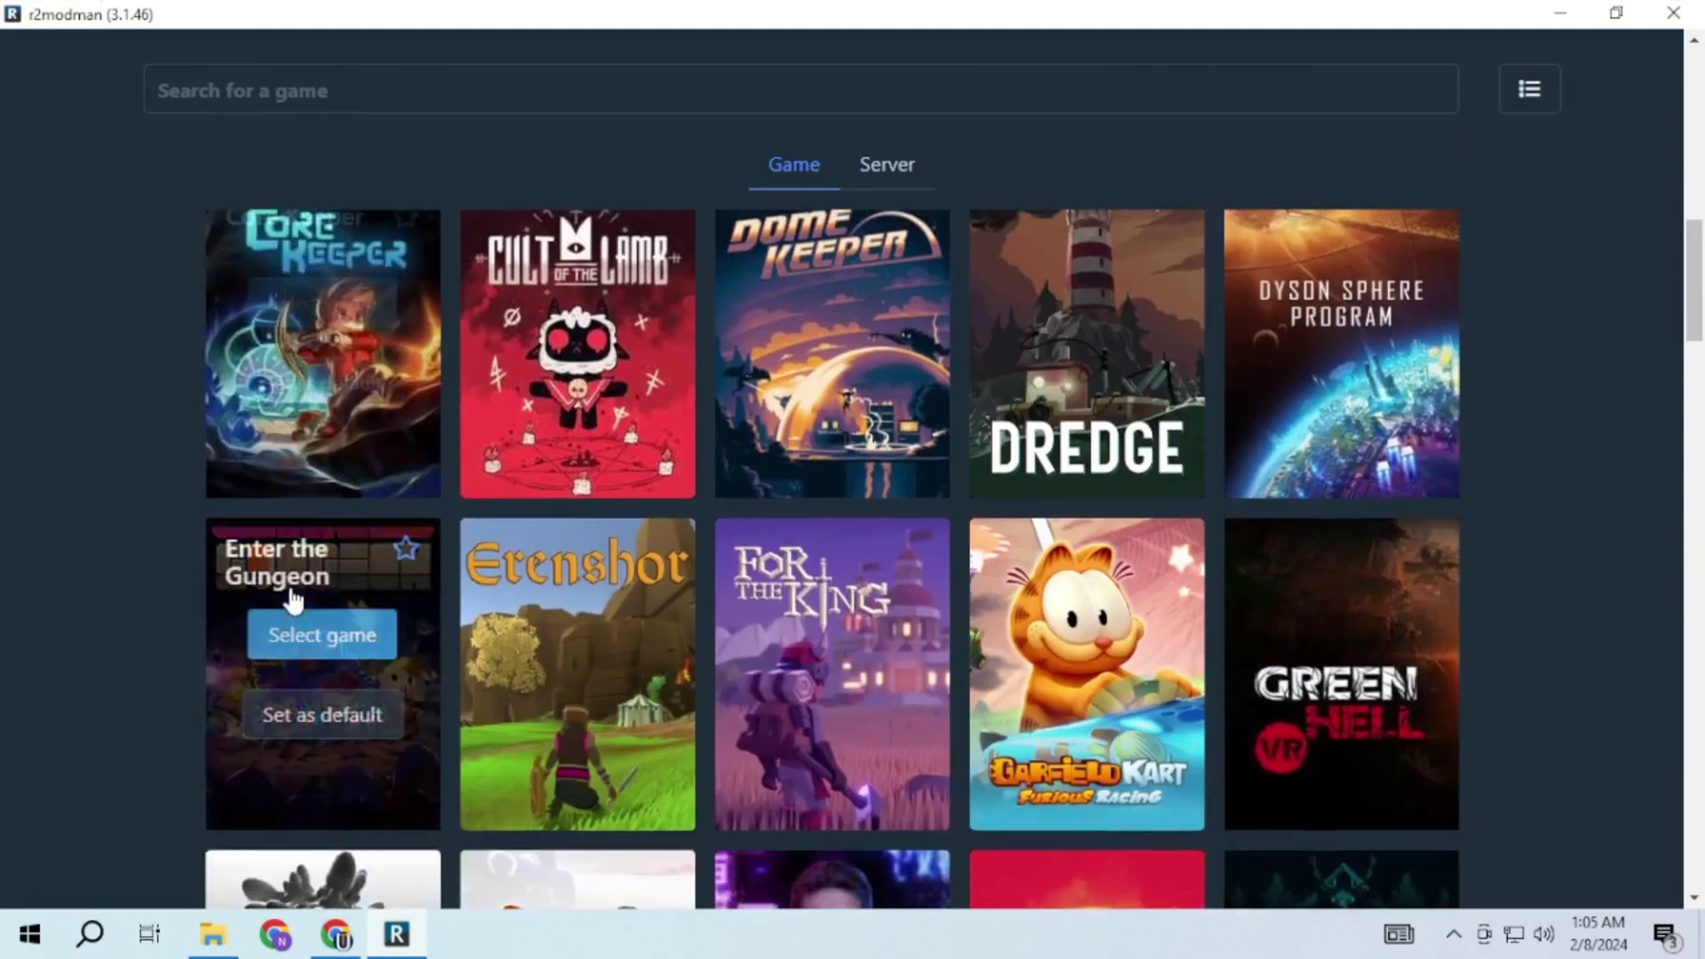
pyautogui.scroll(10, 293, 597)
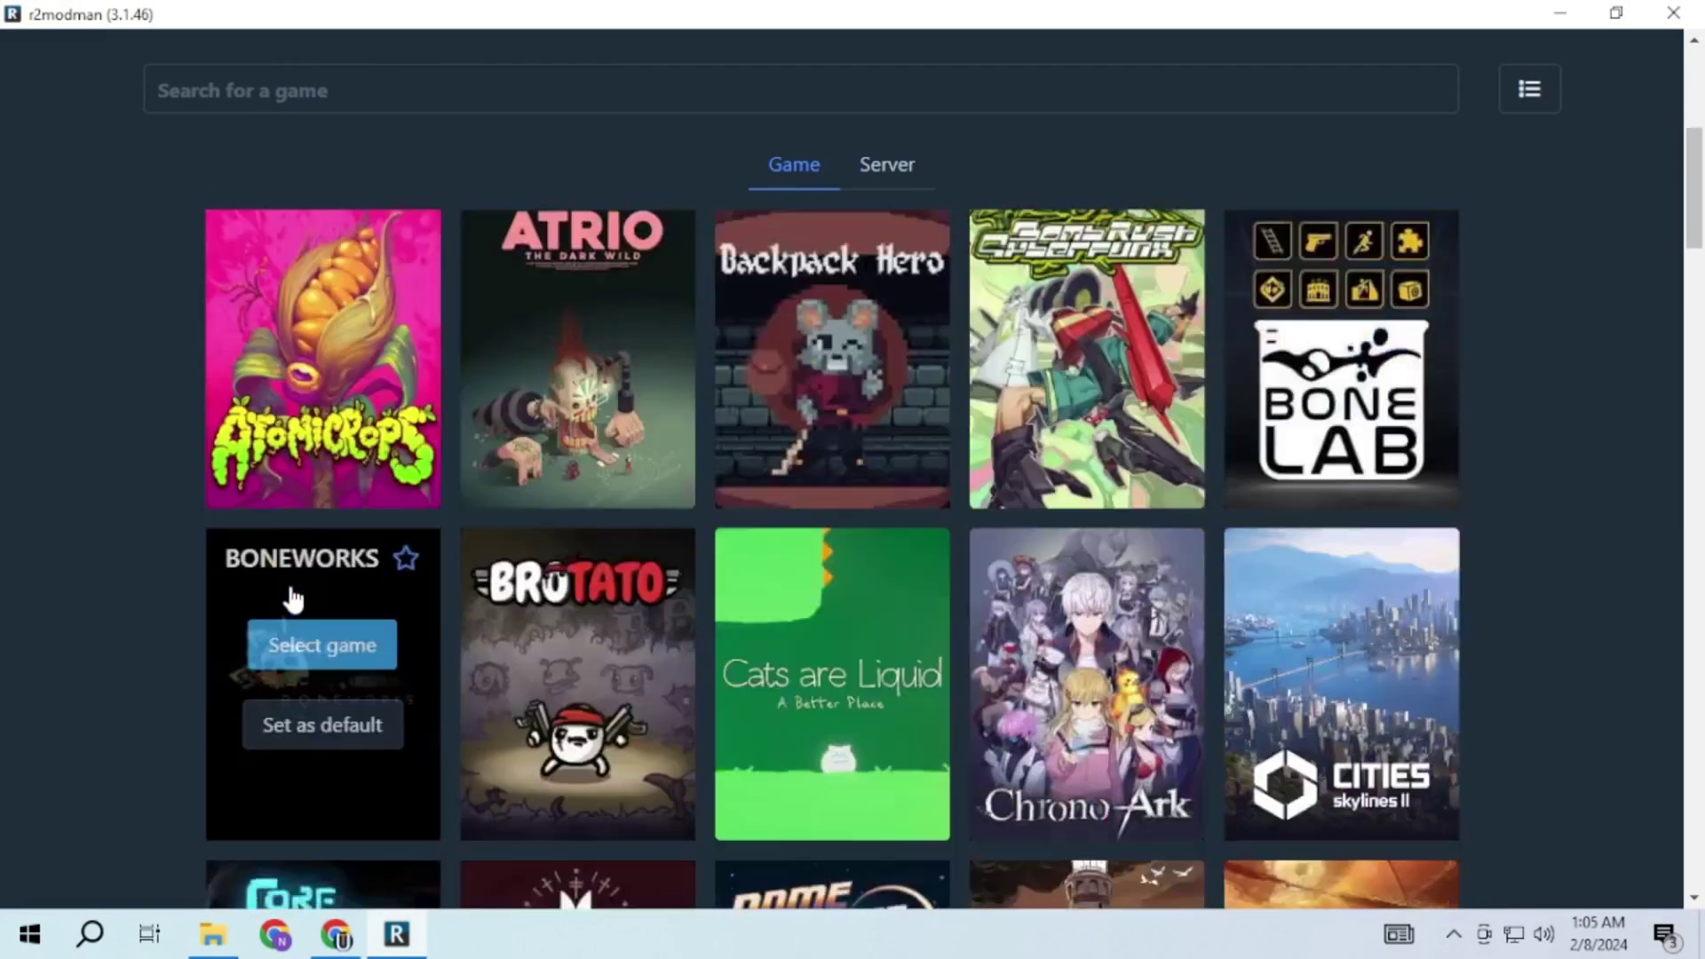
pyautogui.click(514, 295)
pyautogui.write('leth')
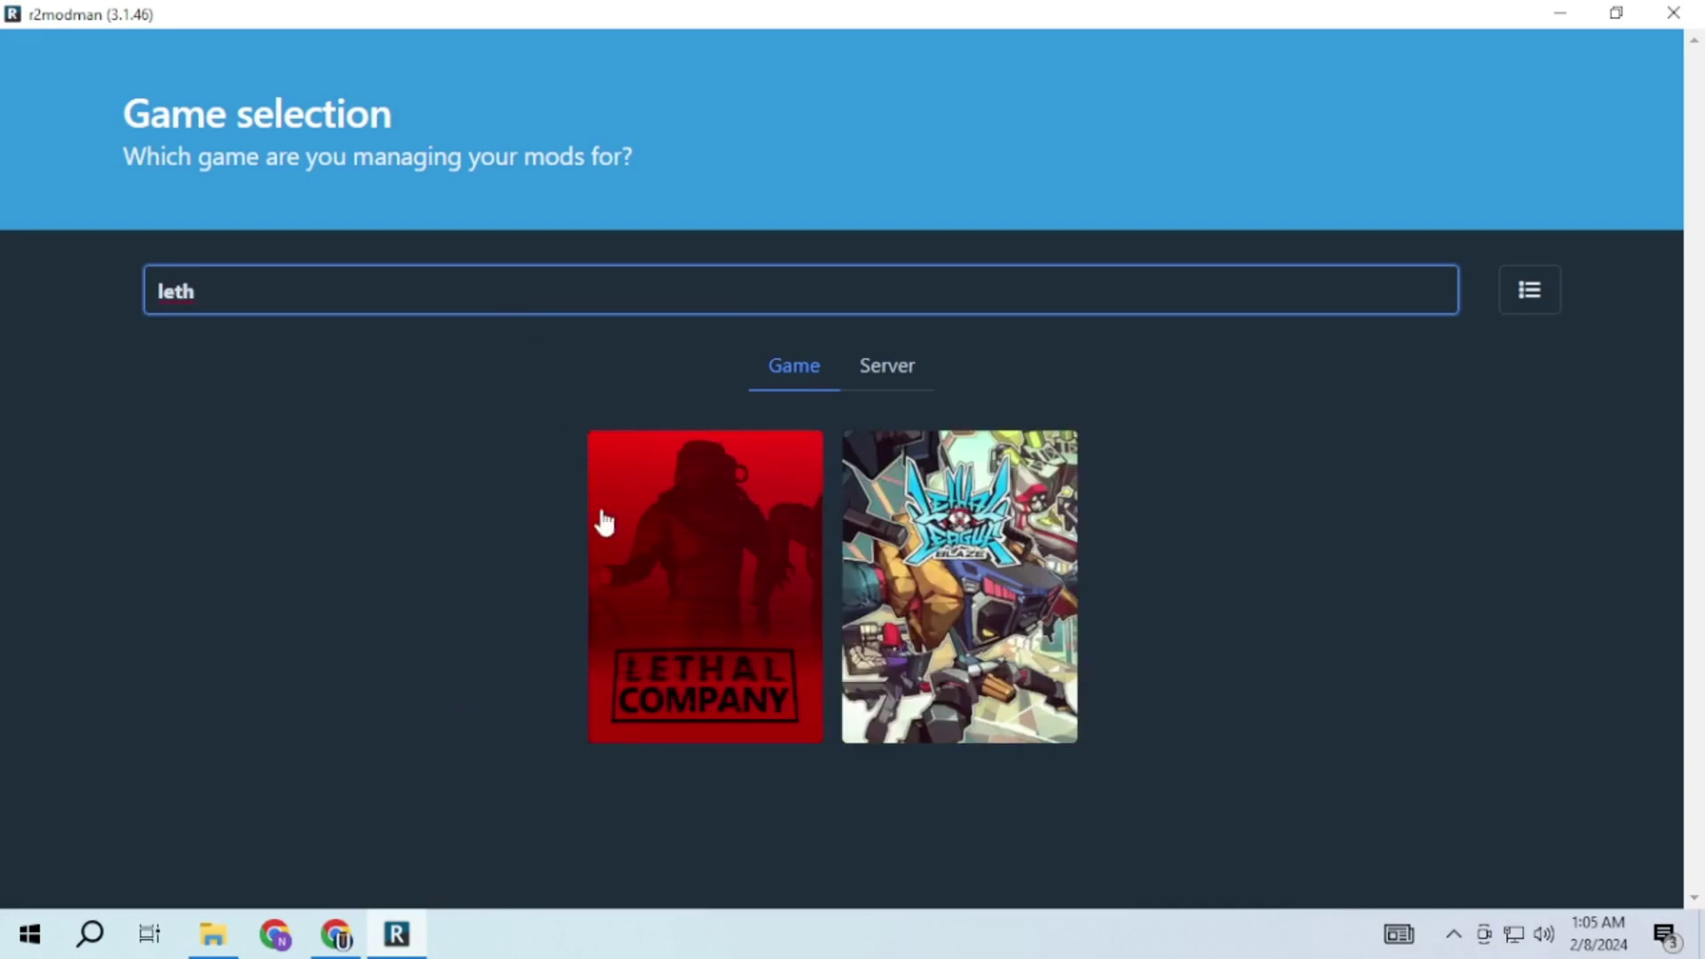
pyautogui.moveTo(696, 598)
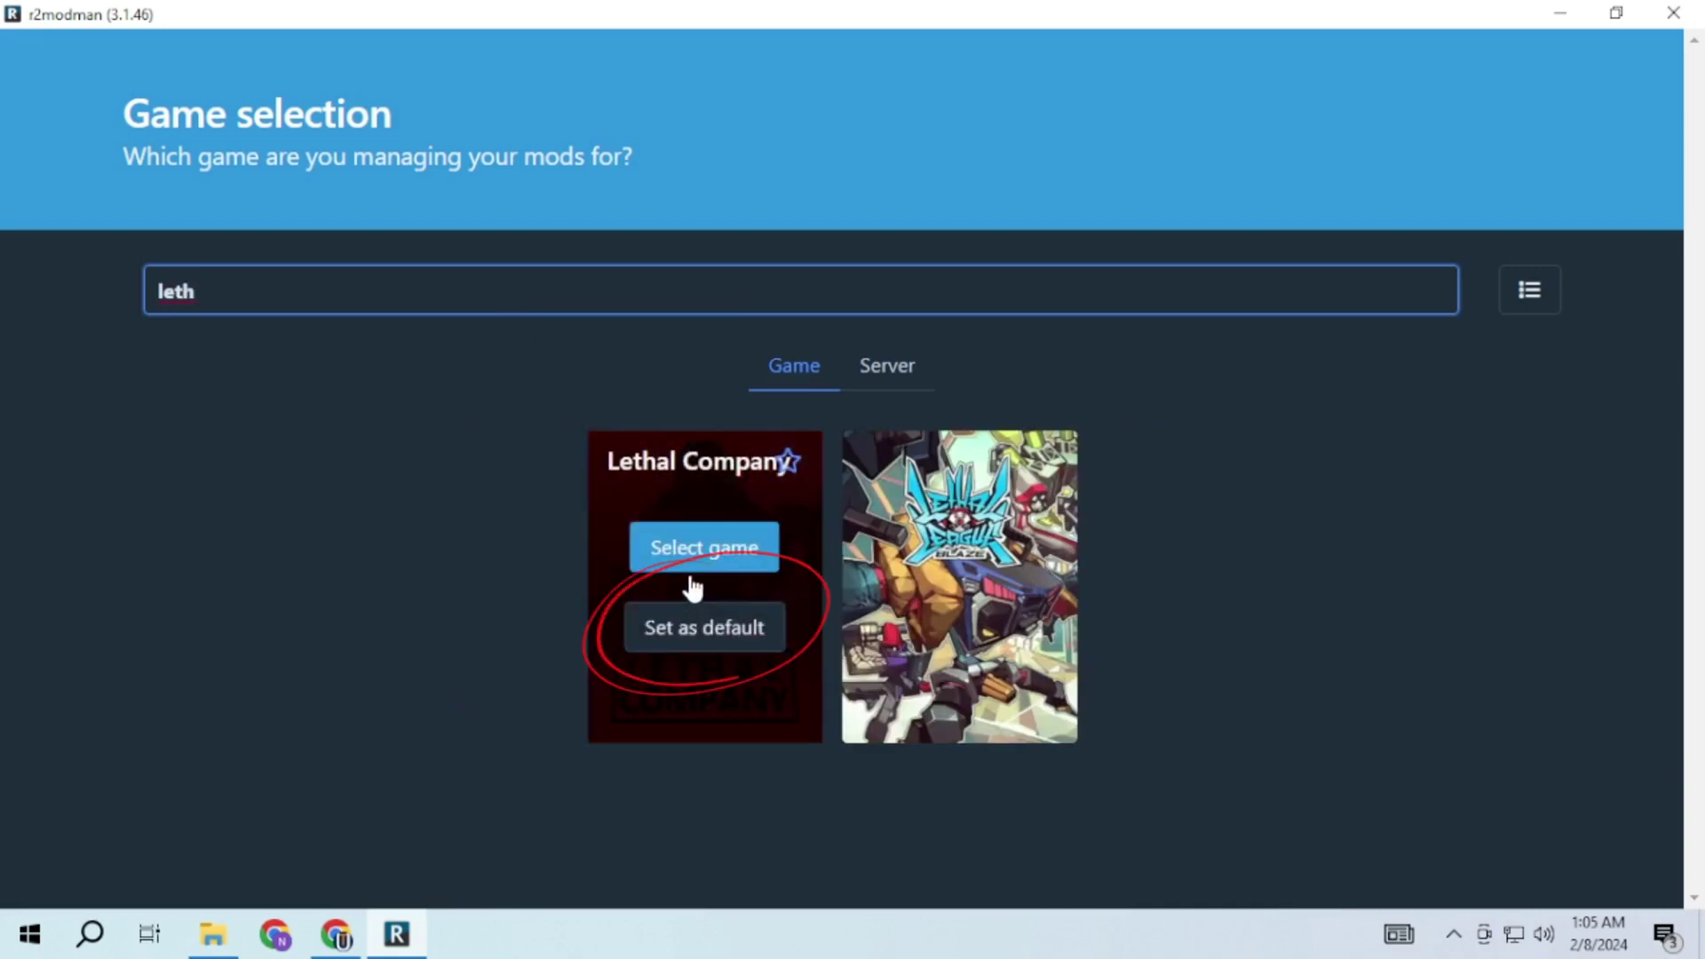
pyautogui.click(687, 564)
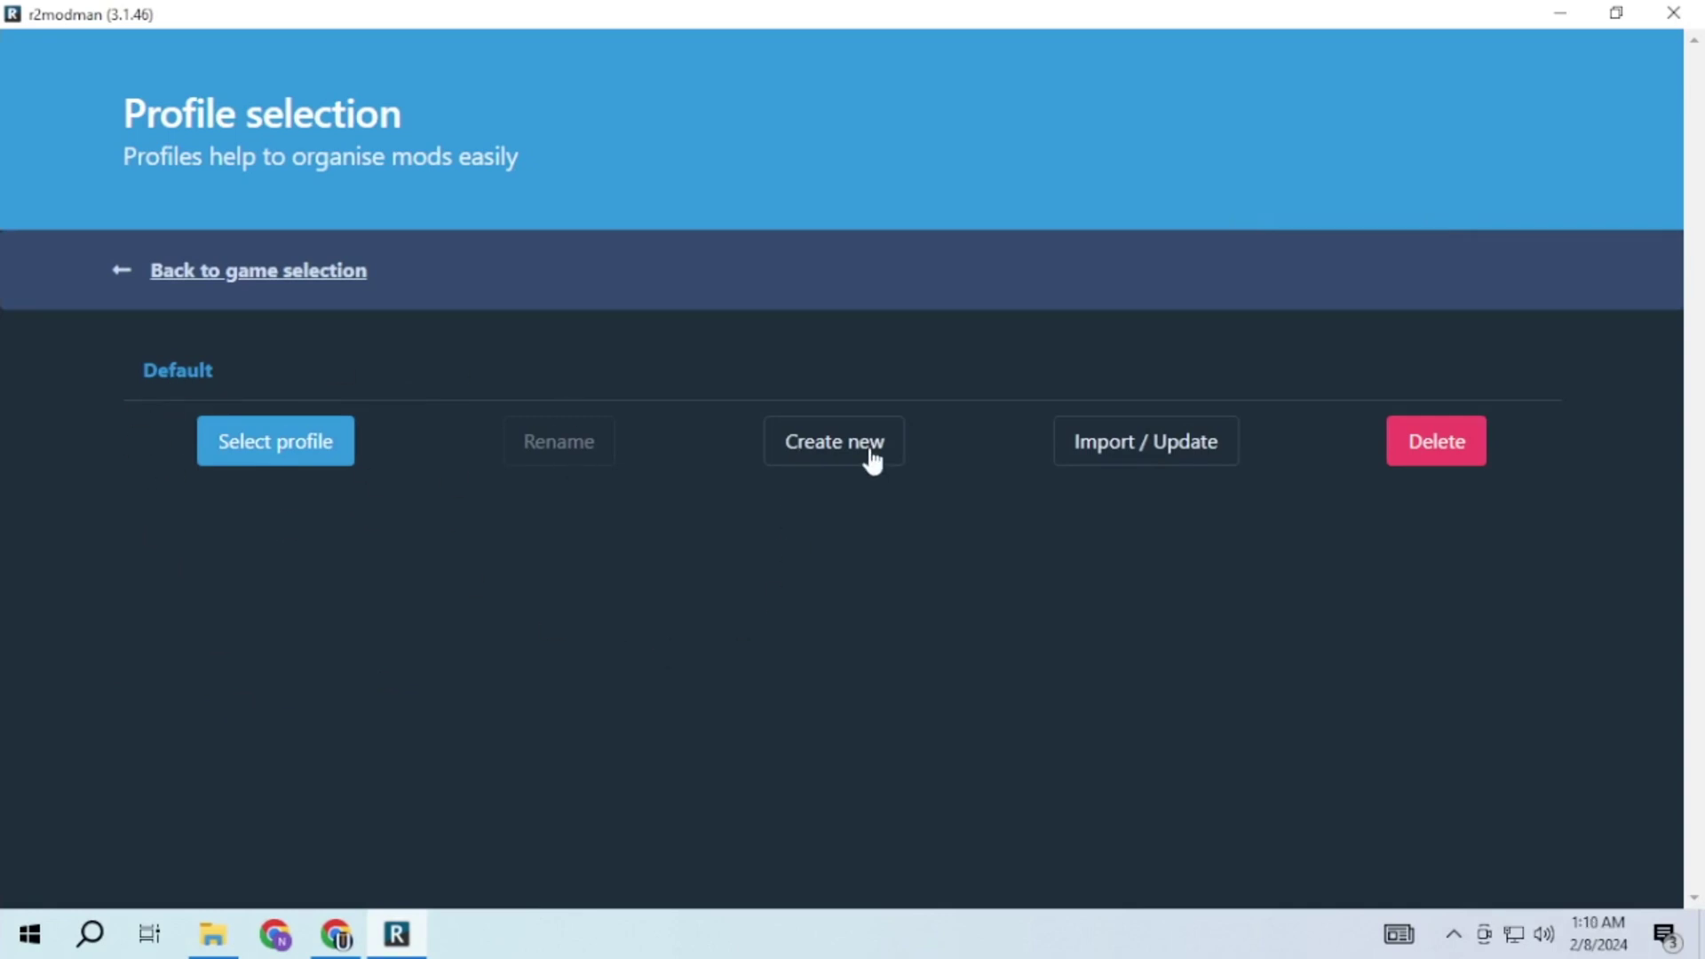
# Create a new profile named Lethal_Company.
pyautogui.click(871, 459)
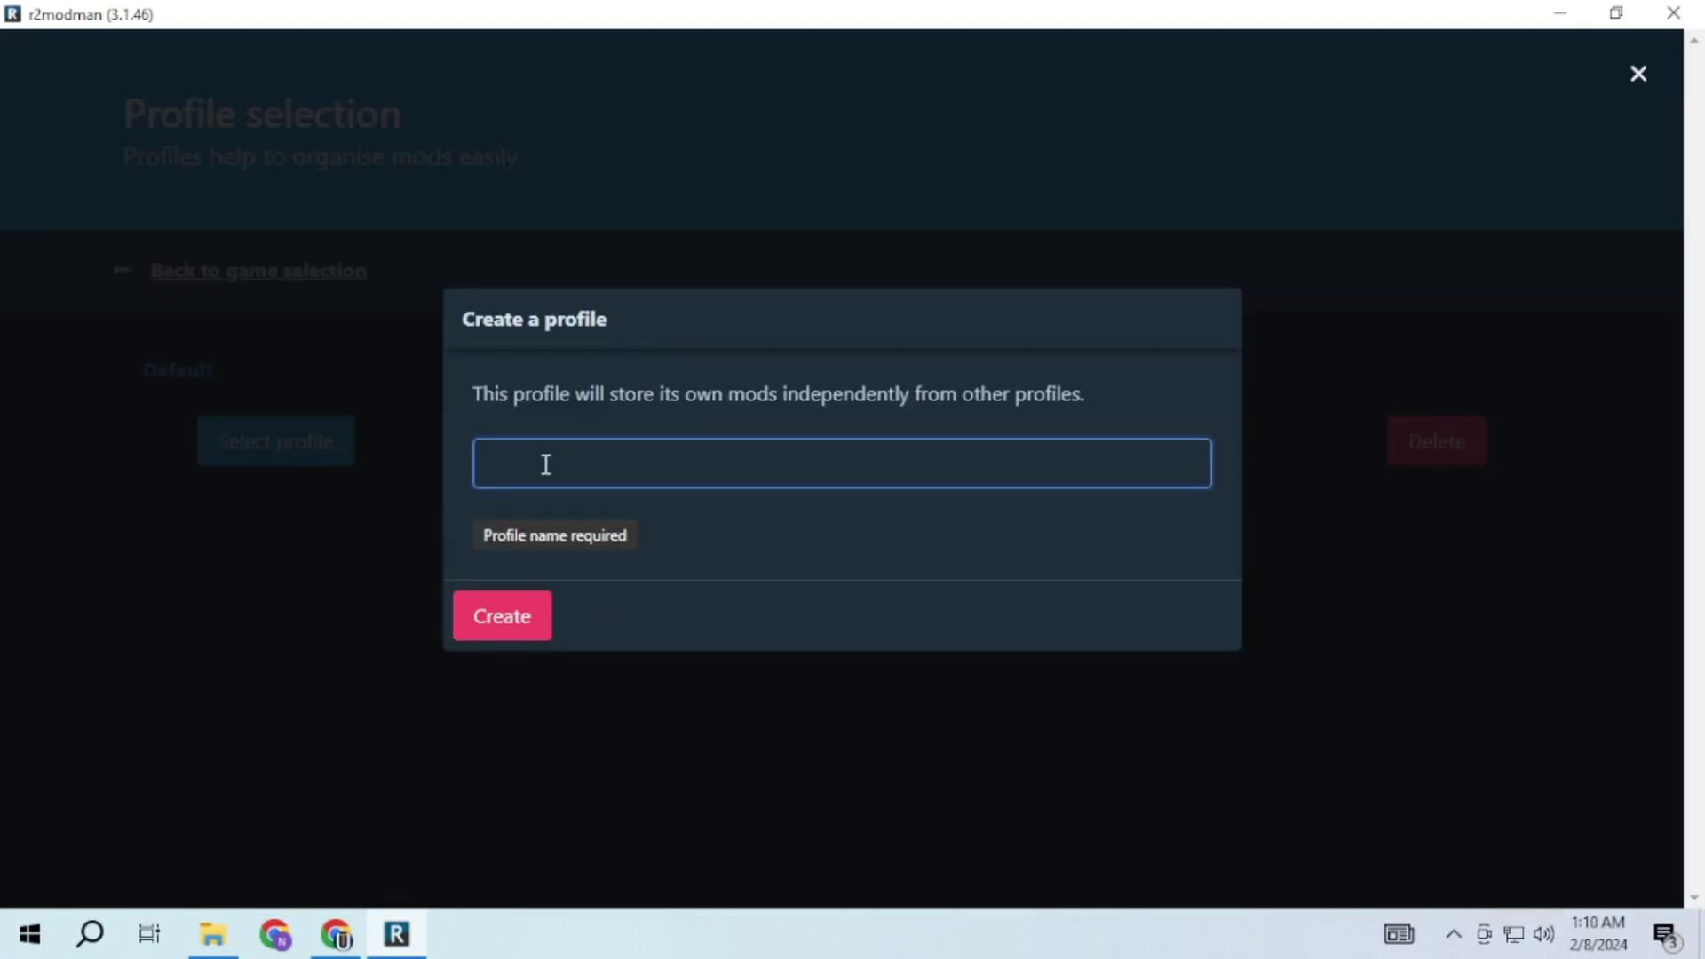
pyautogui.write('Lethal')
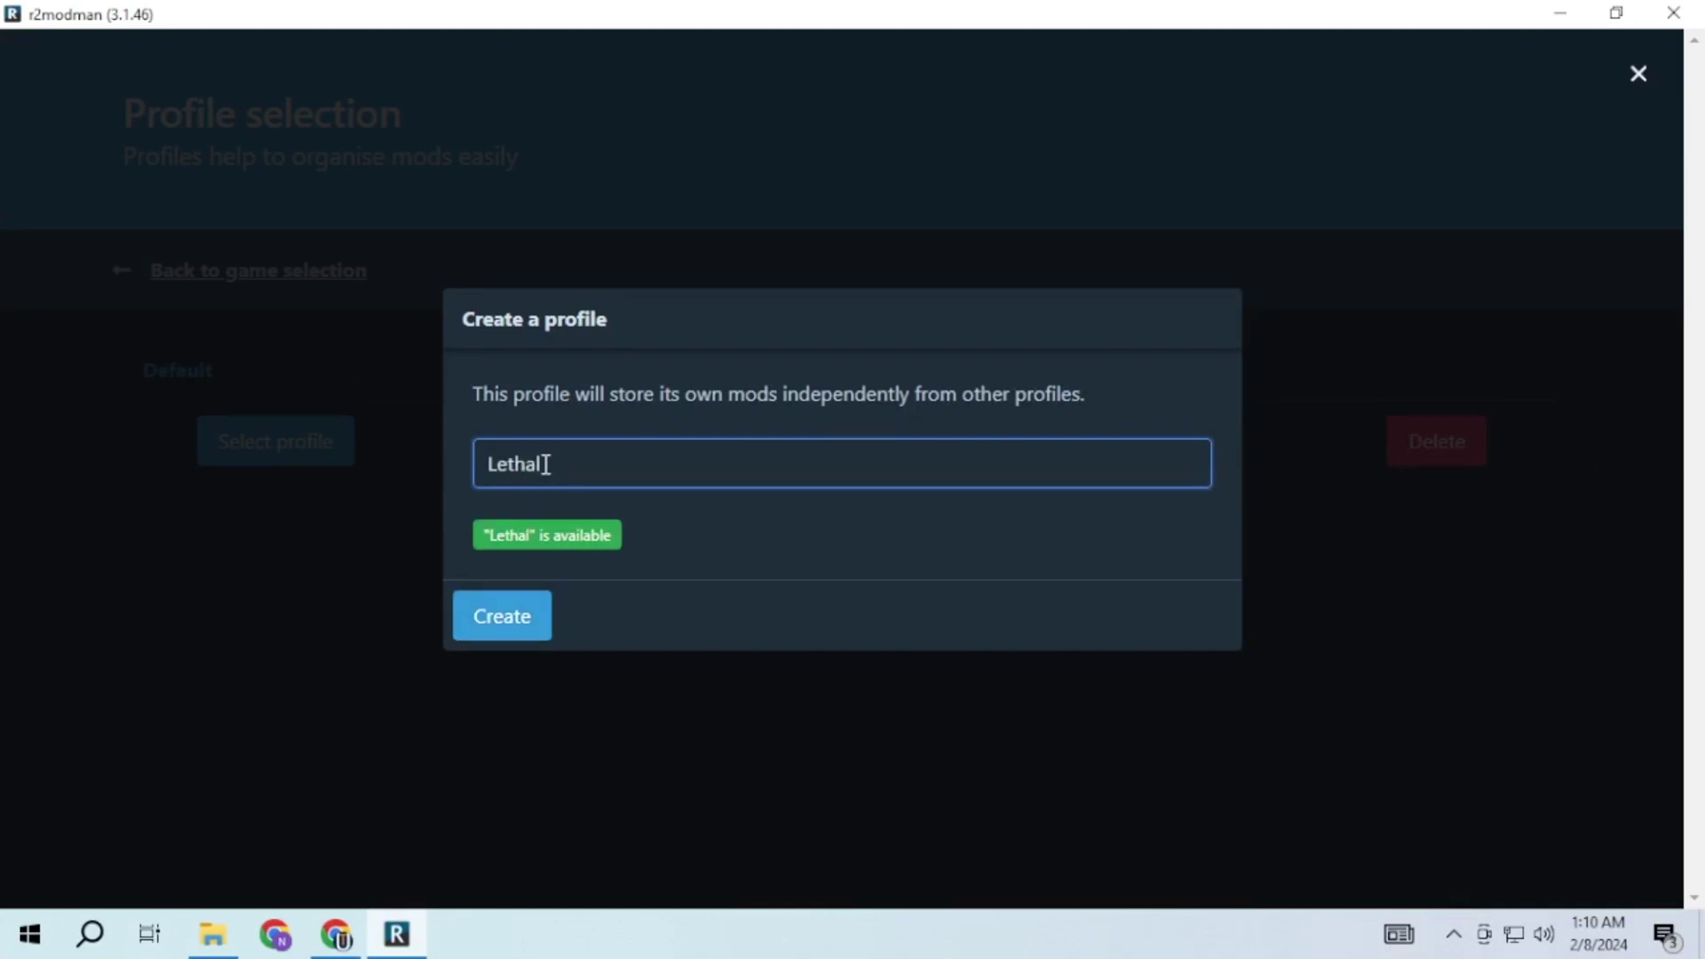
pyautogui.write('_Company')
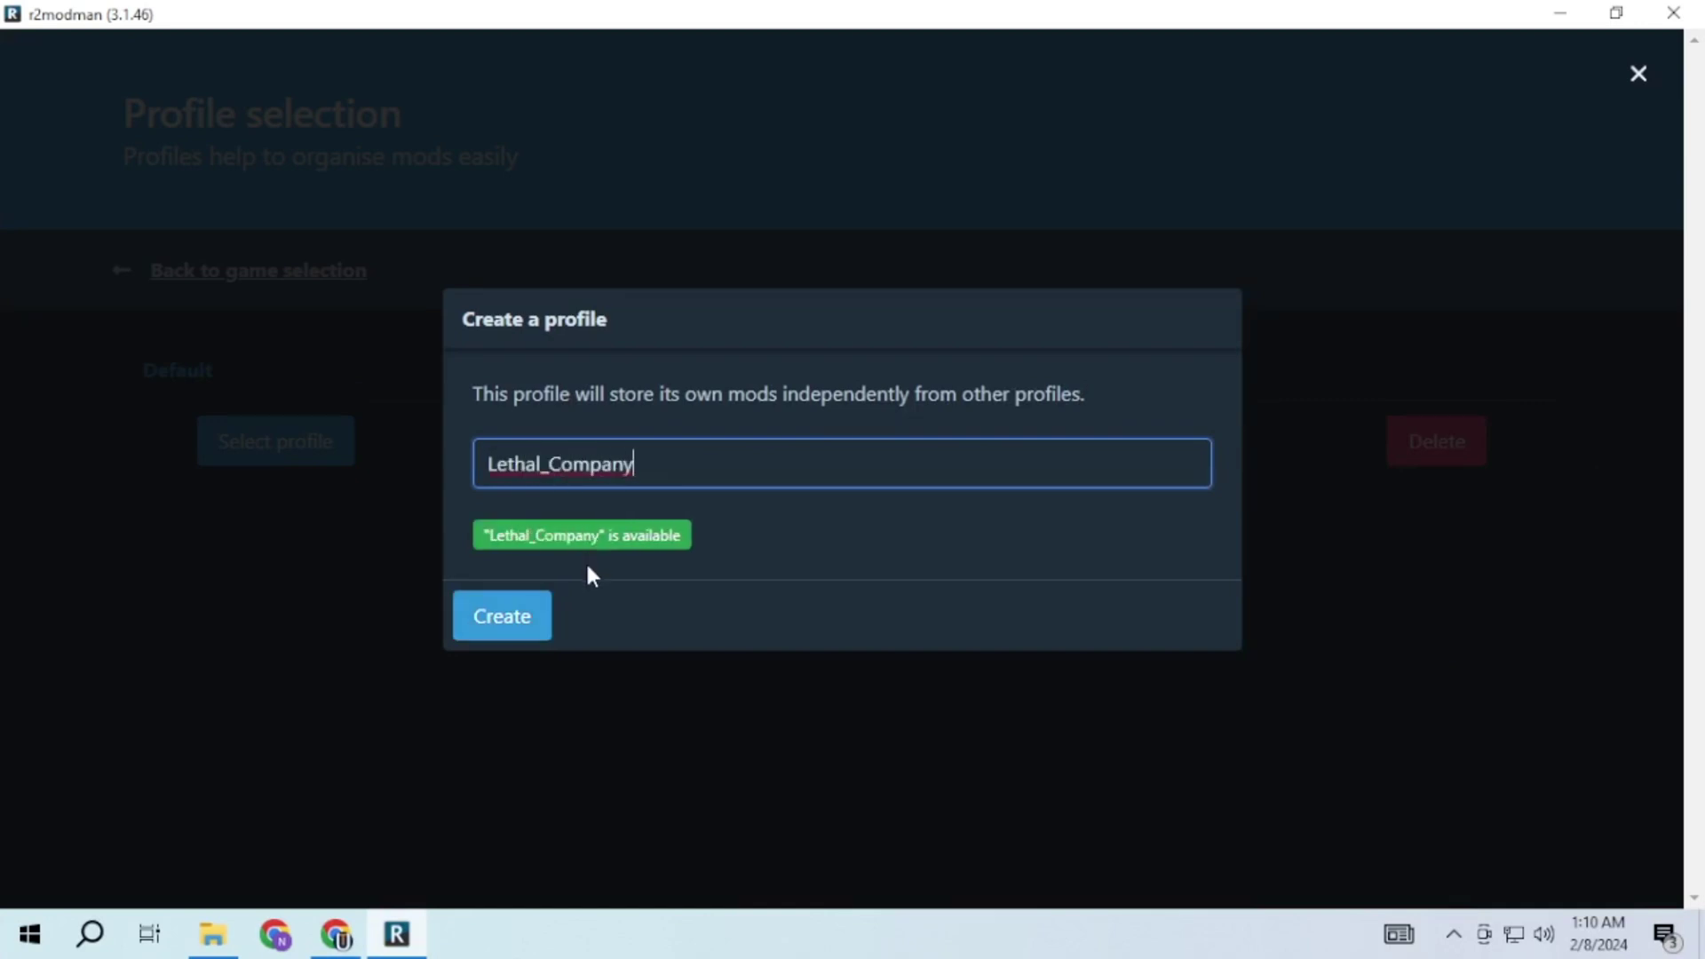
pyautogui.click(506, 621)
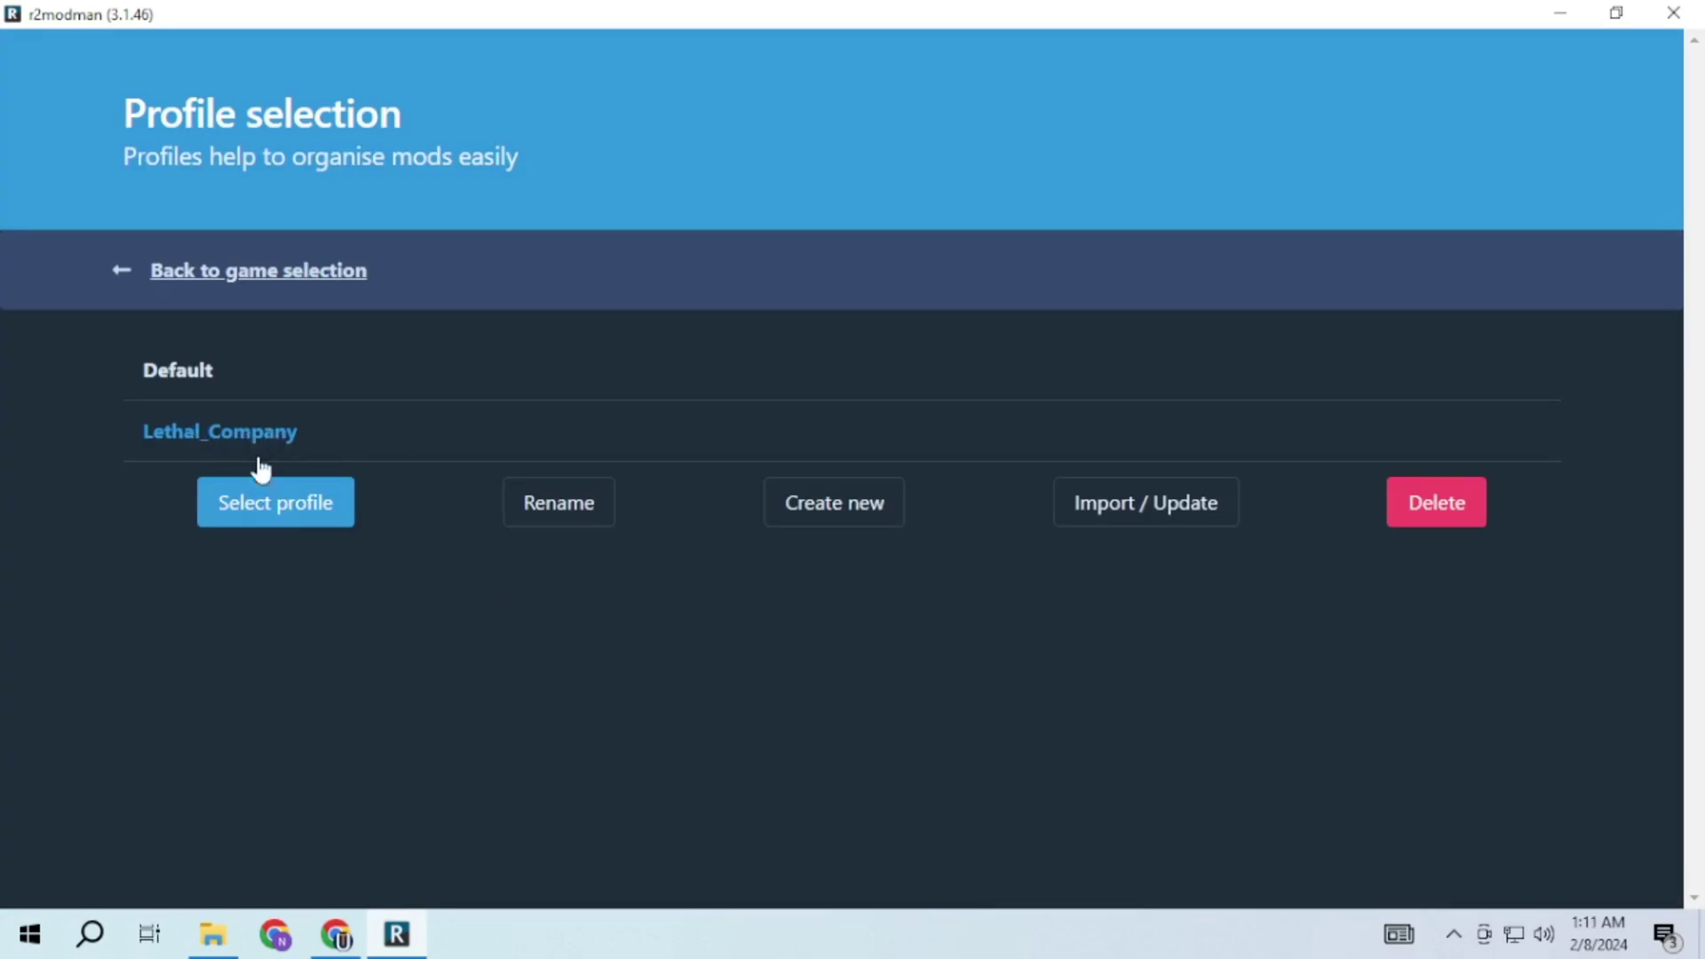
# Open the Lethal_Company profile and download BepInExPack with its dependencies from Online.
pyautogui.click(243, 519)
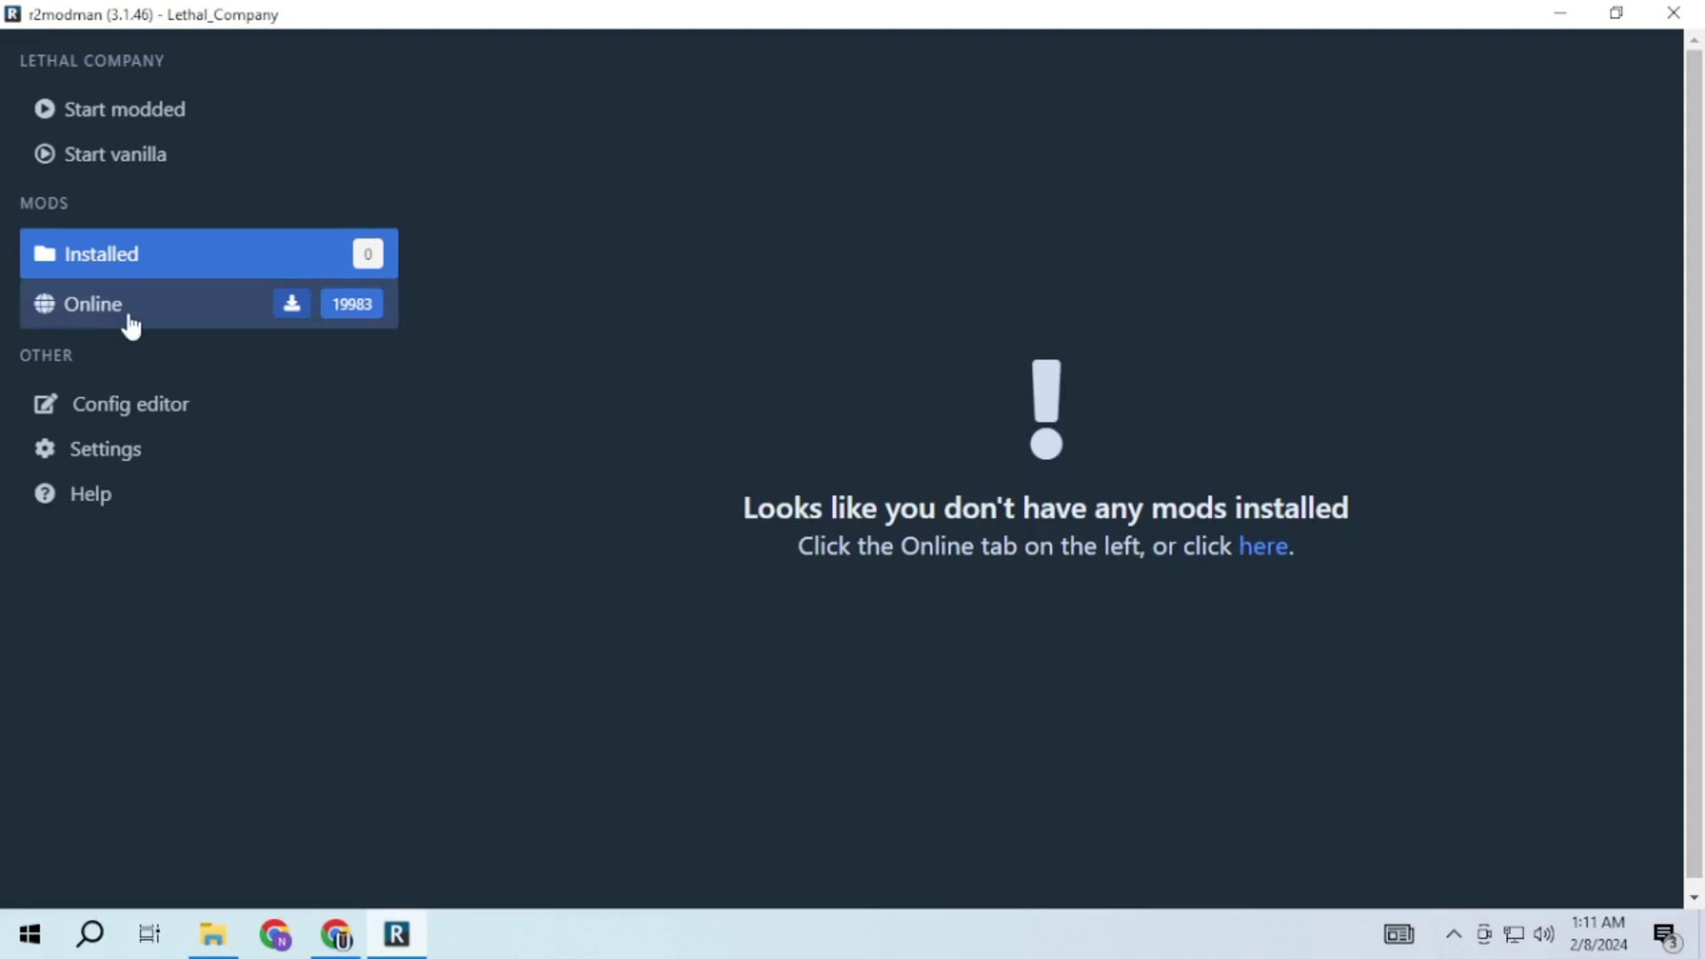
pyautogui.click(200, 323)
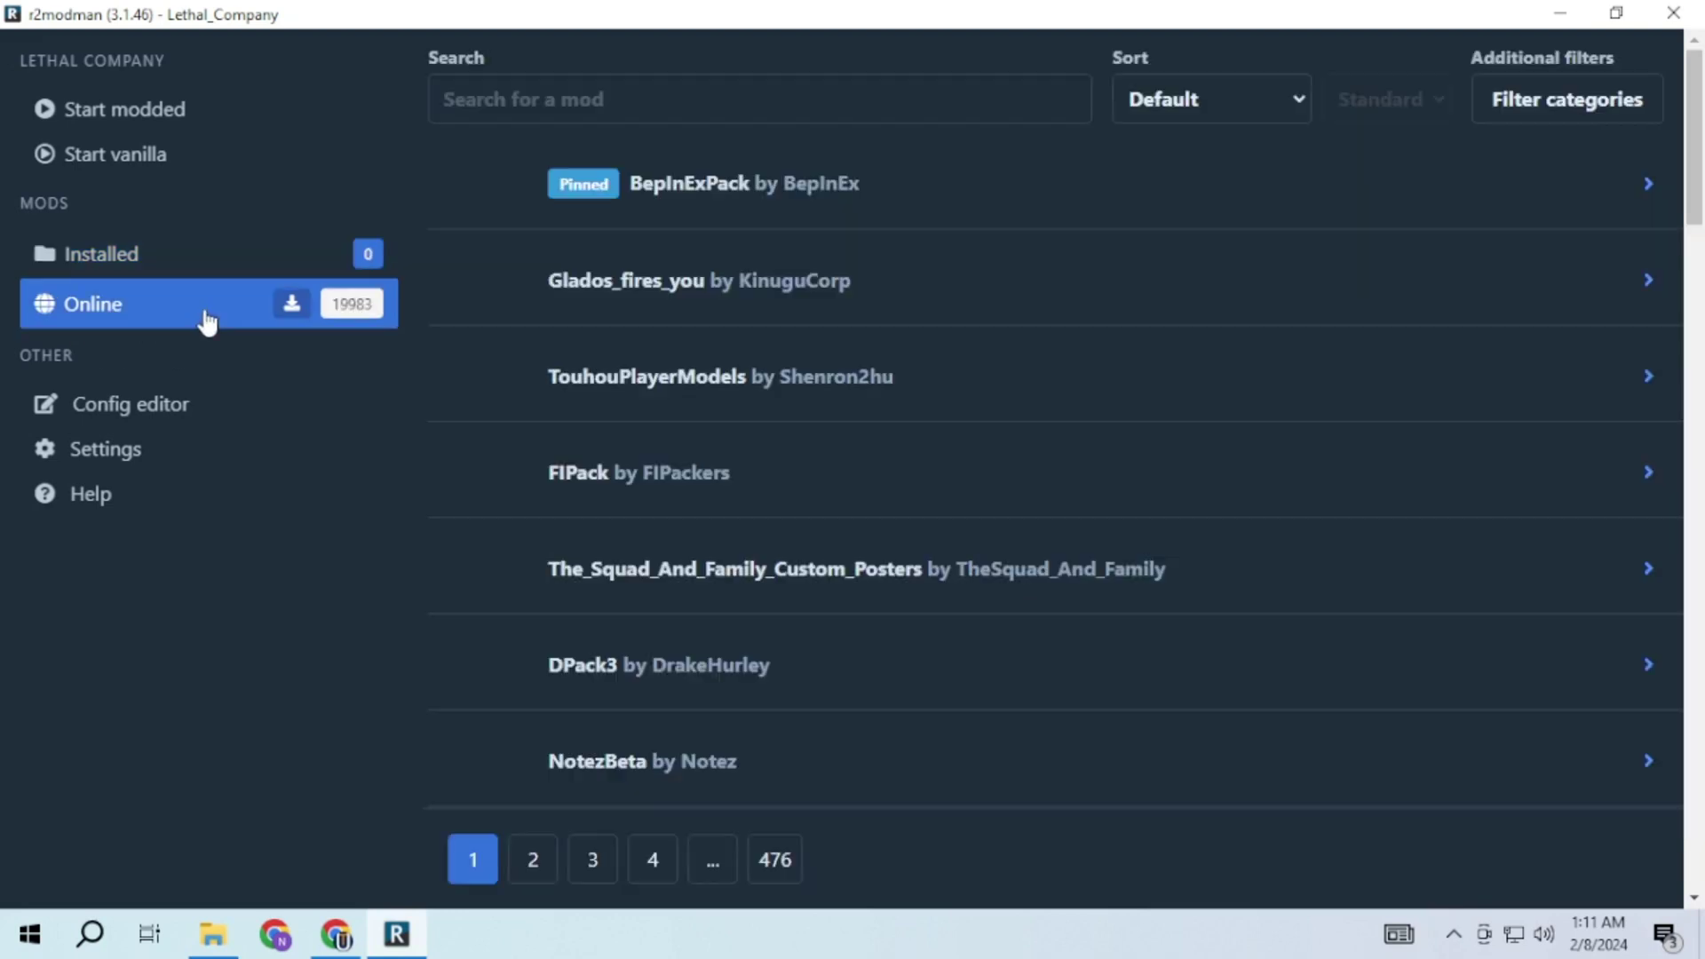
pyautogui.click(791, 190)
pyautogui.click(536, 470)
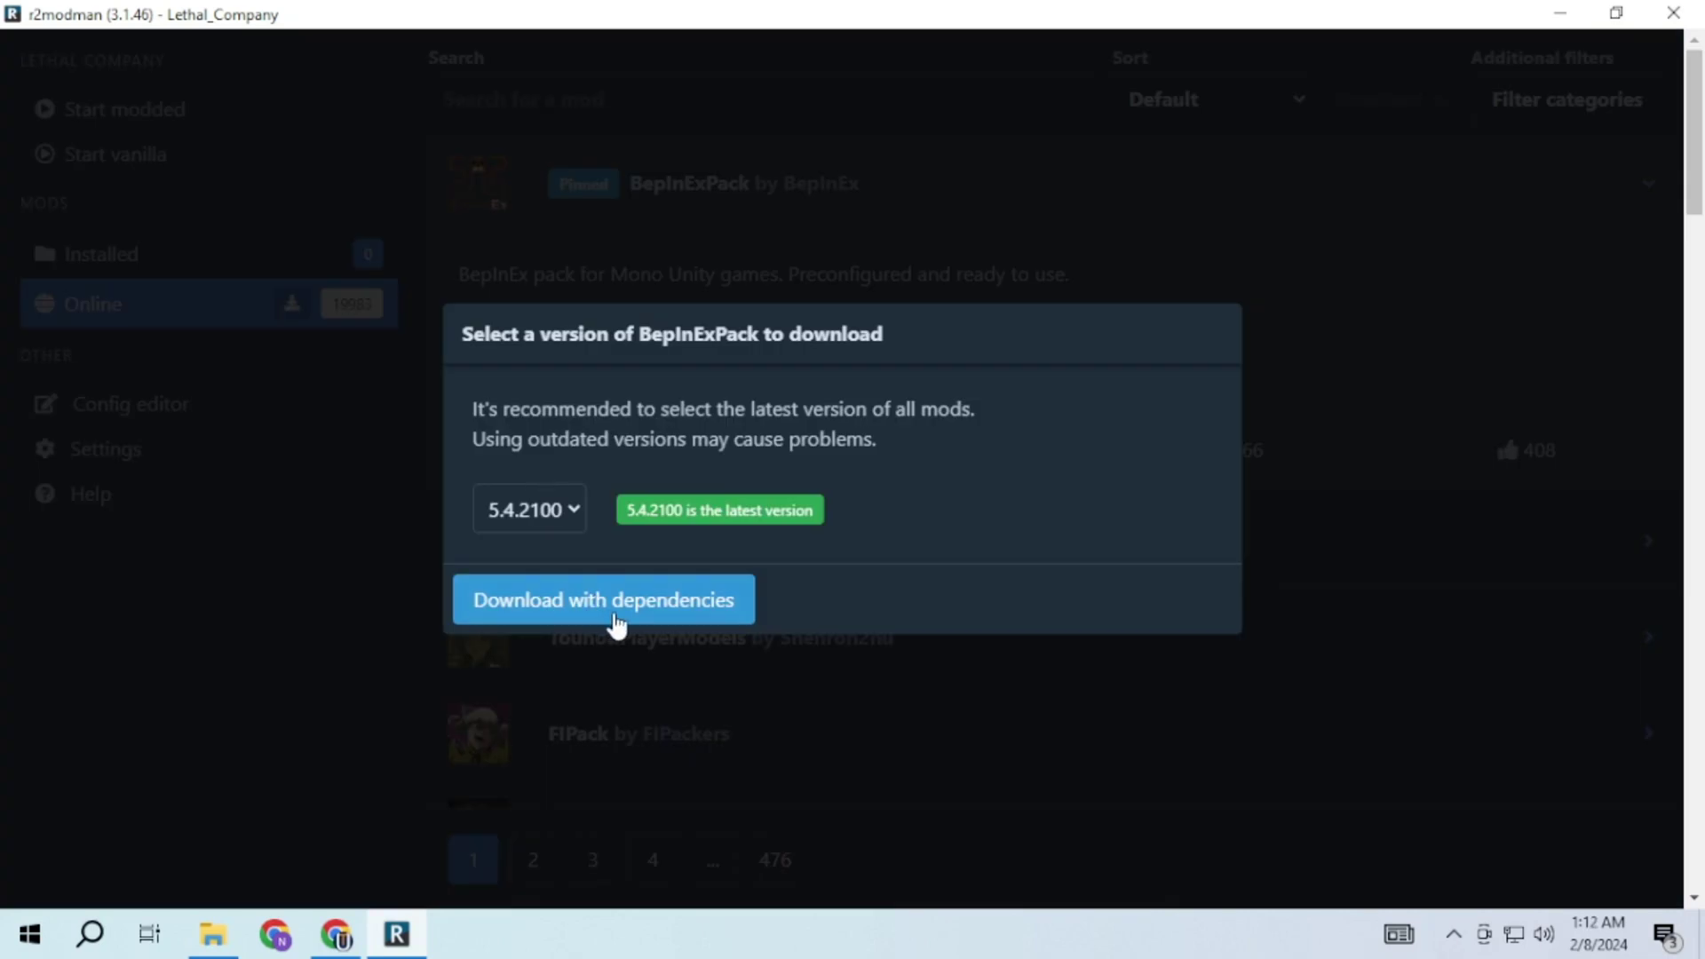
pyautogui.click(536, 613)
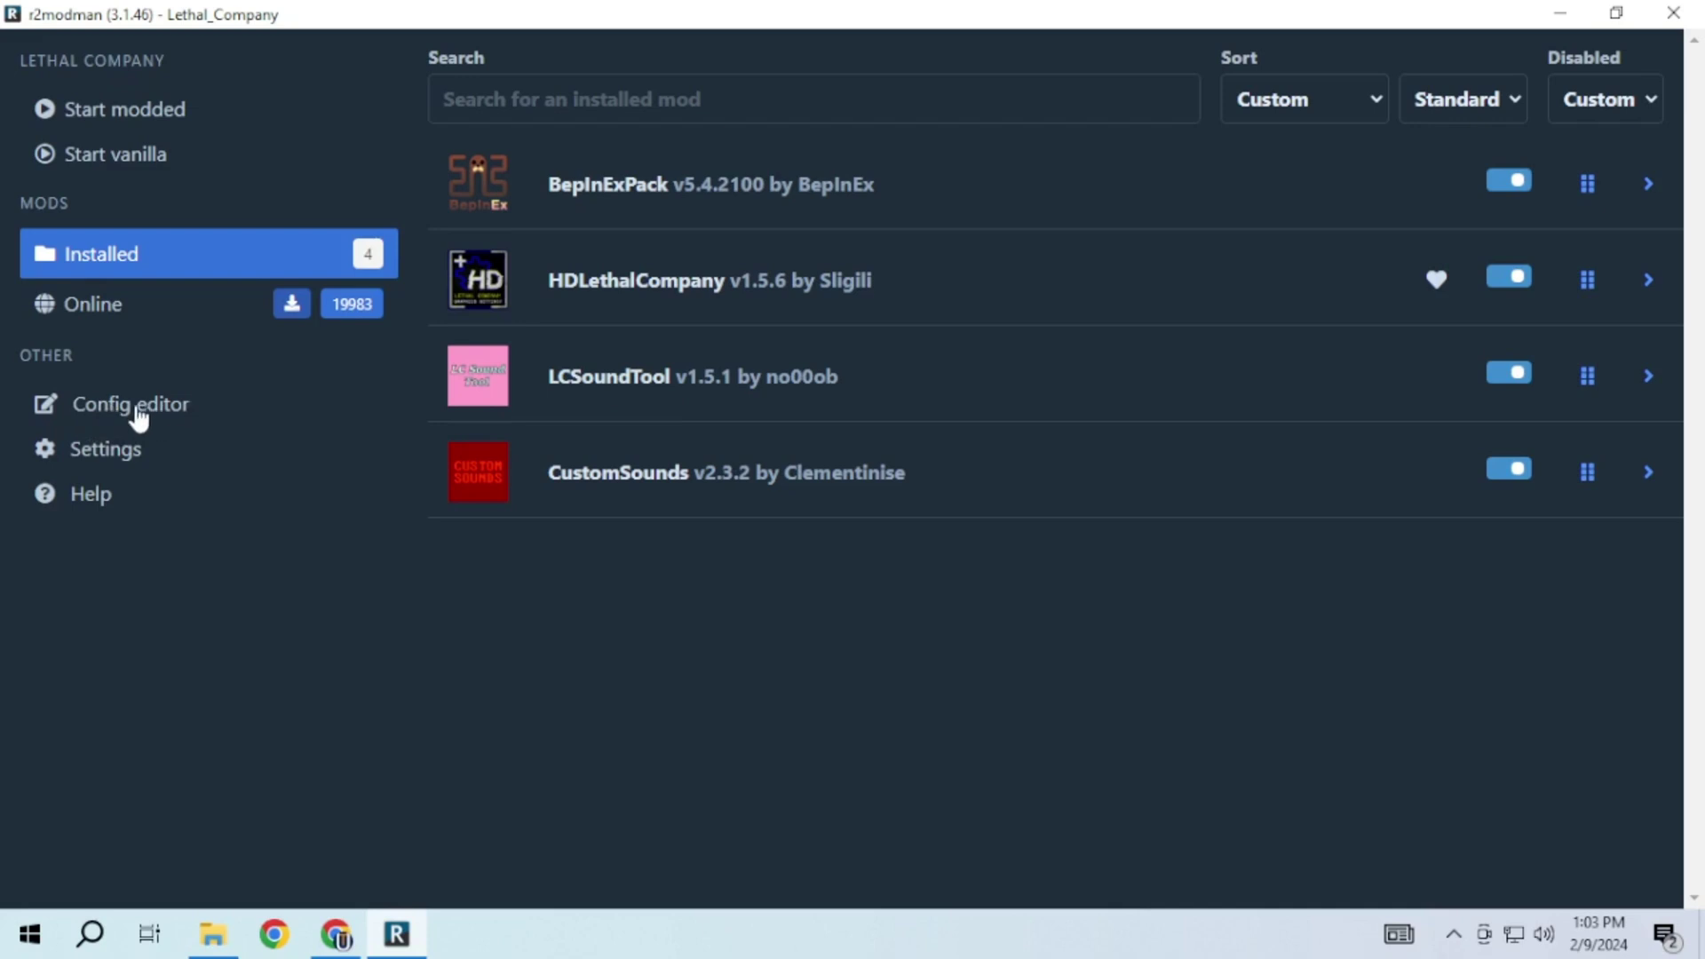
# Open HDLethalCompany.cfg in the config editor and scroll through its settings.
pyautogui.click(185, 415)
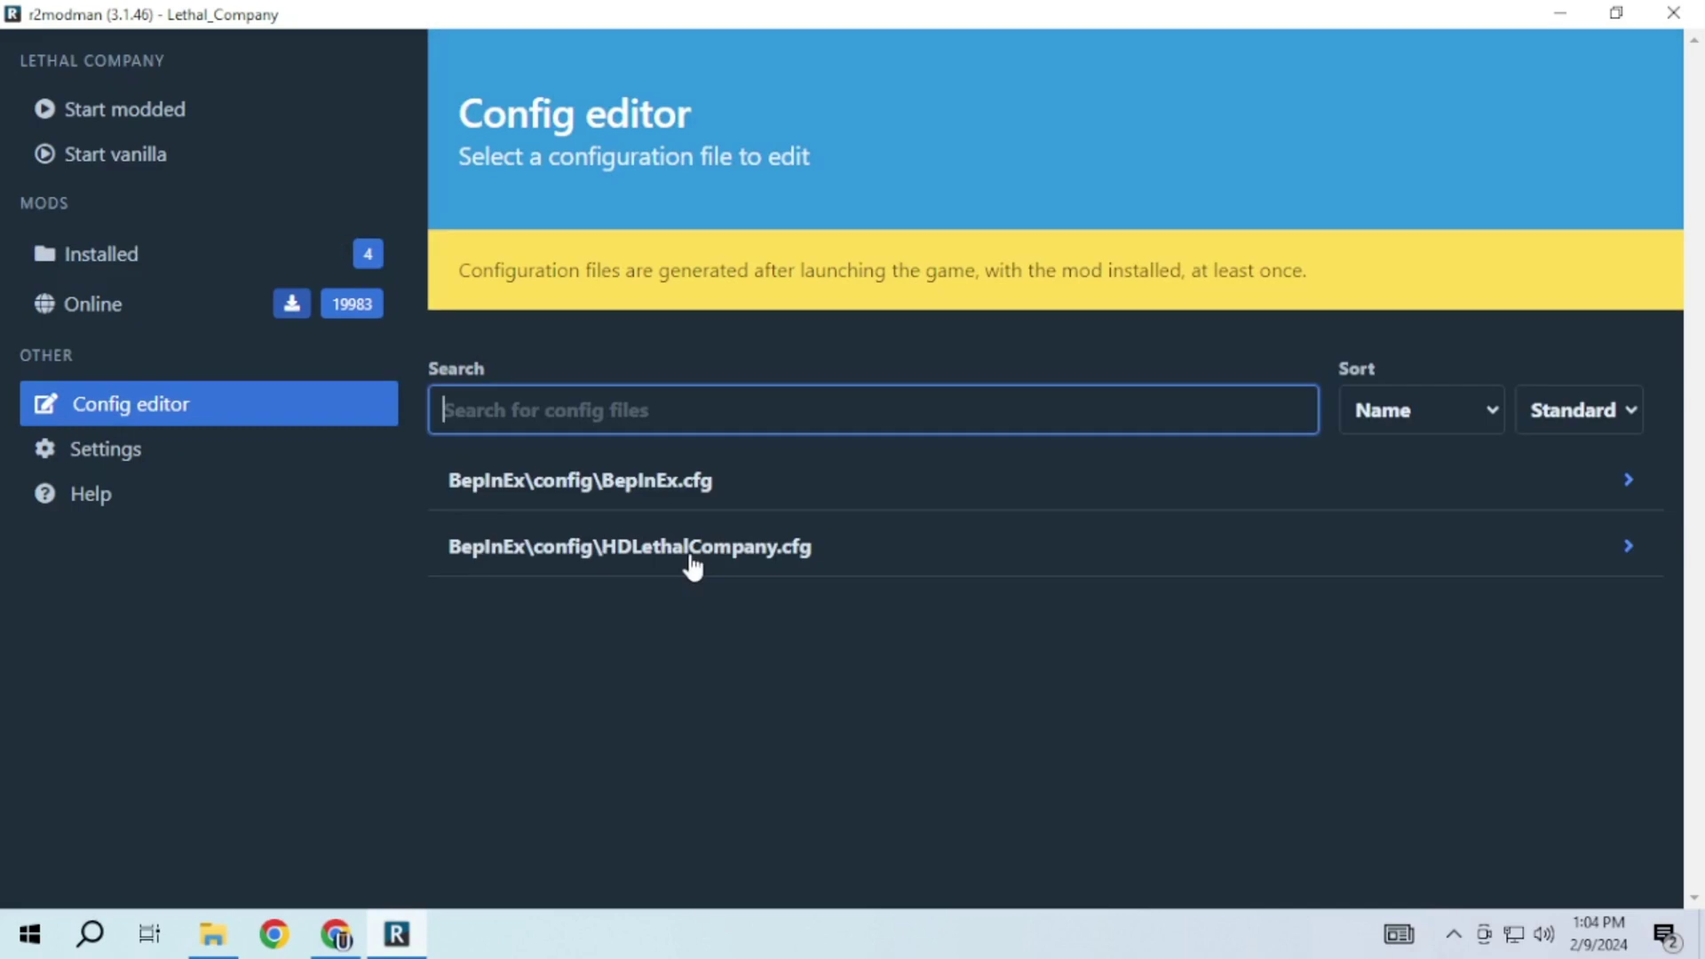
pyautogui.click(692, 559)
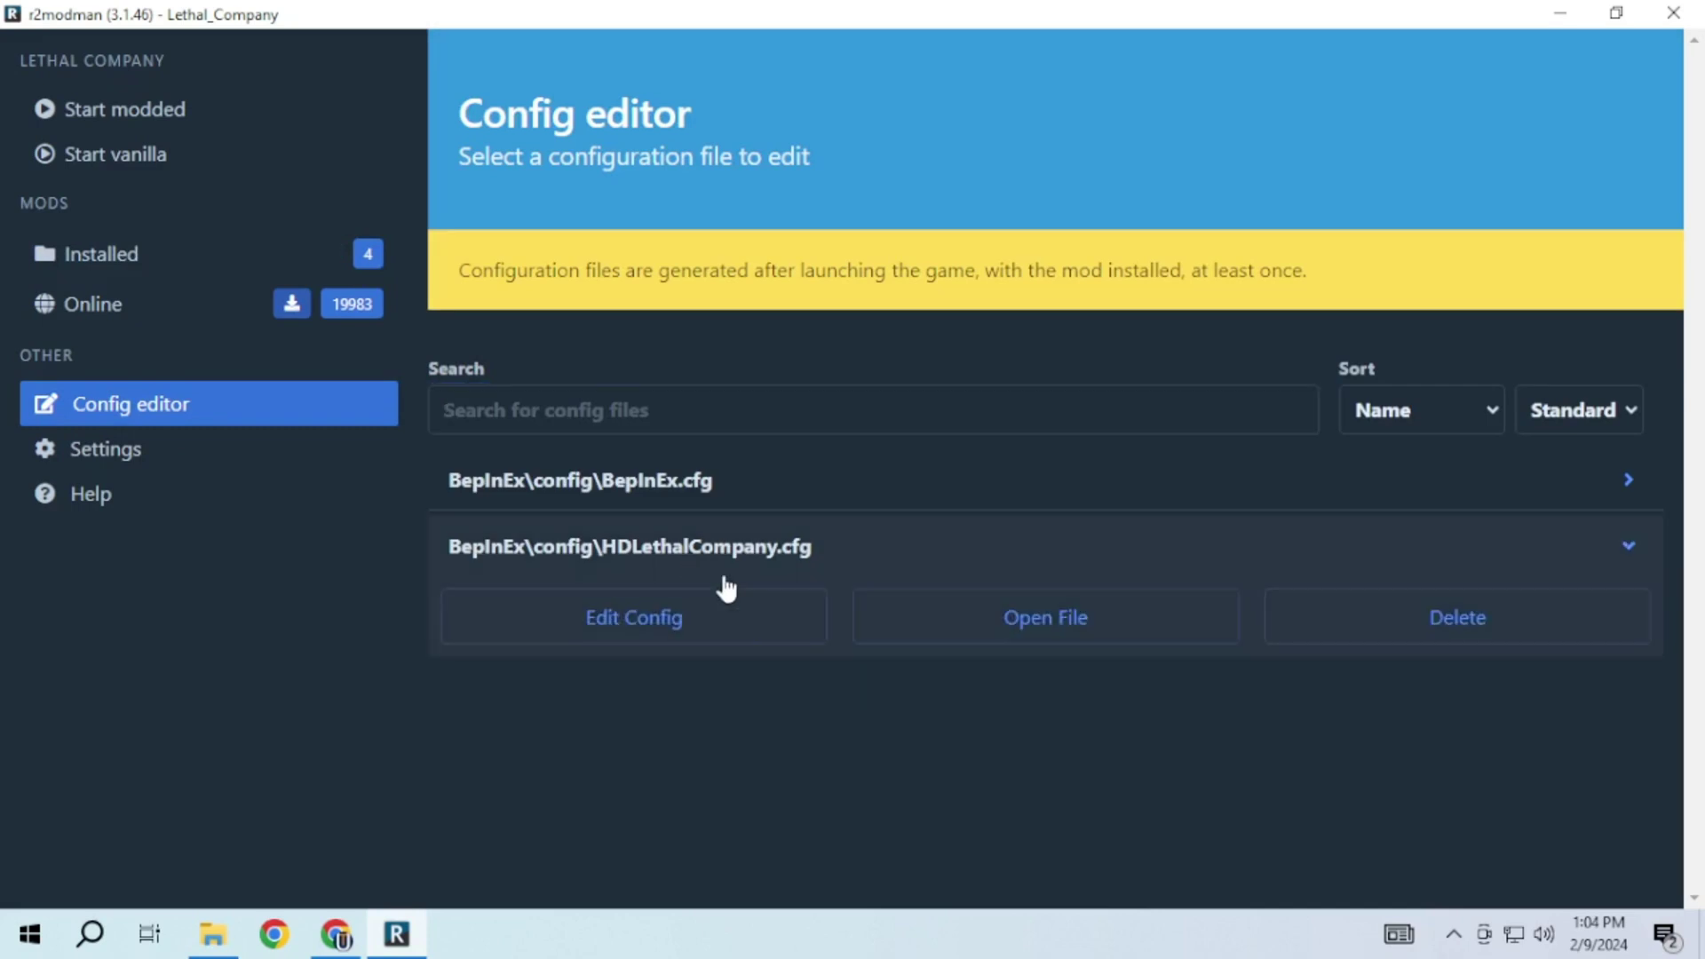
pyautogui.click(733, 632)
pyautogui.scroll(-5, 579, 395)
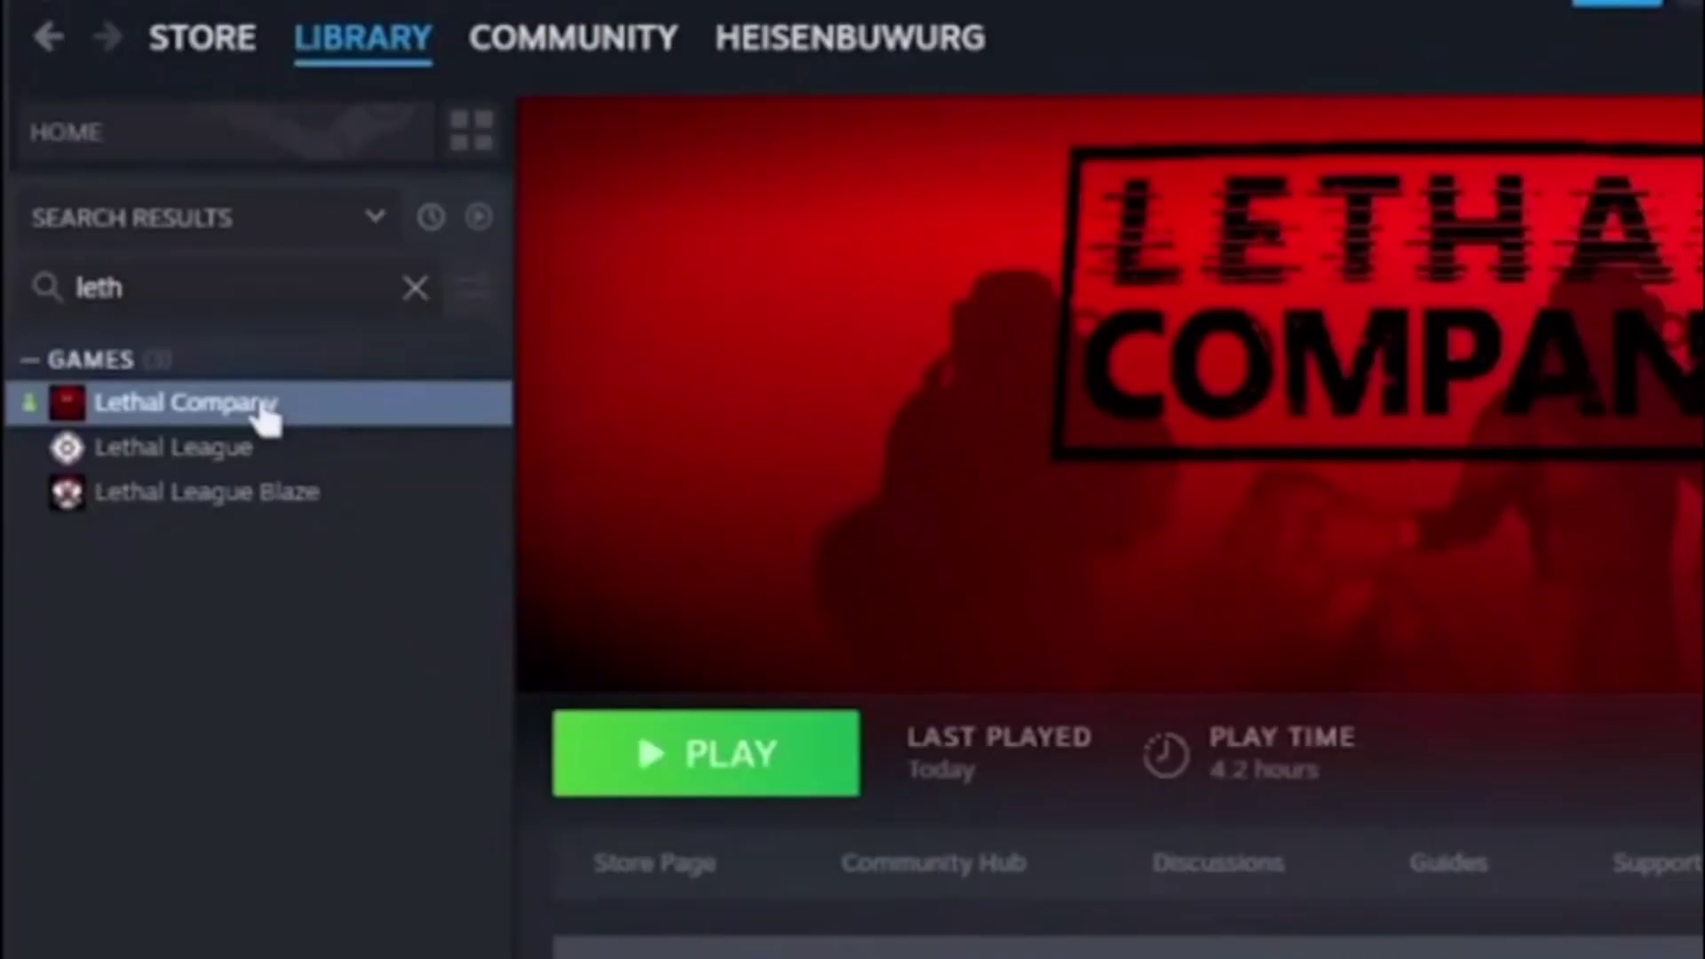
# Browse Lethal Company's local files via Manage in the Steam library.
pyautogui.rightClick(260, 407)
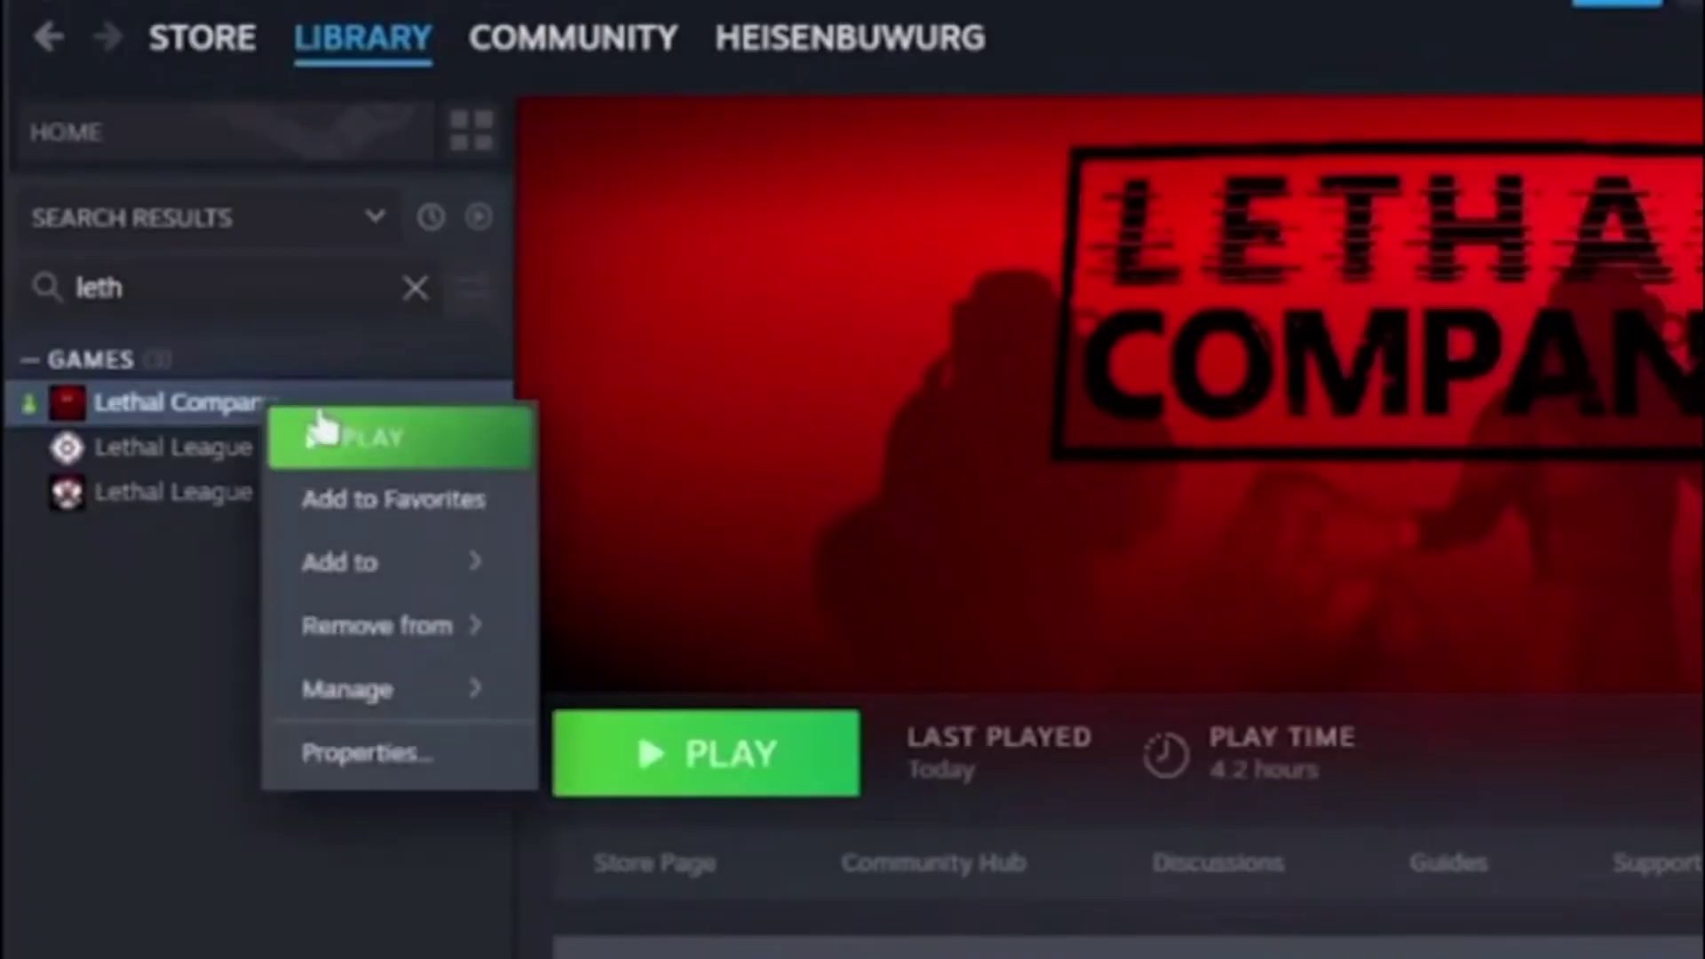
pyautogui.moveTo(456, 702)
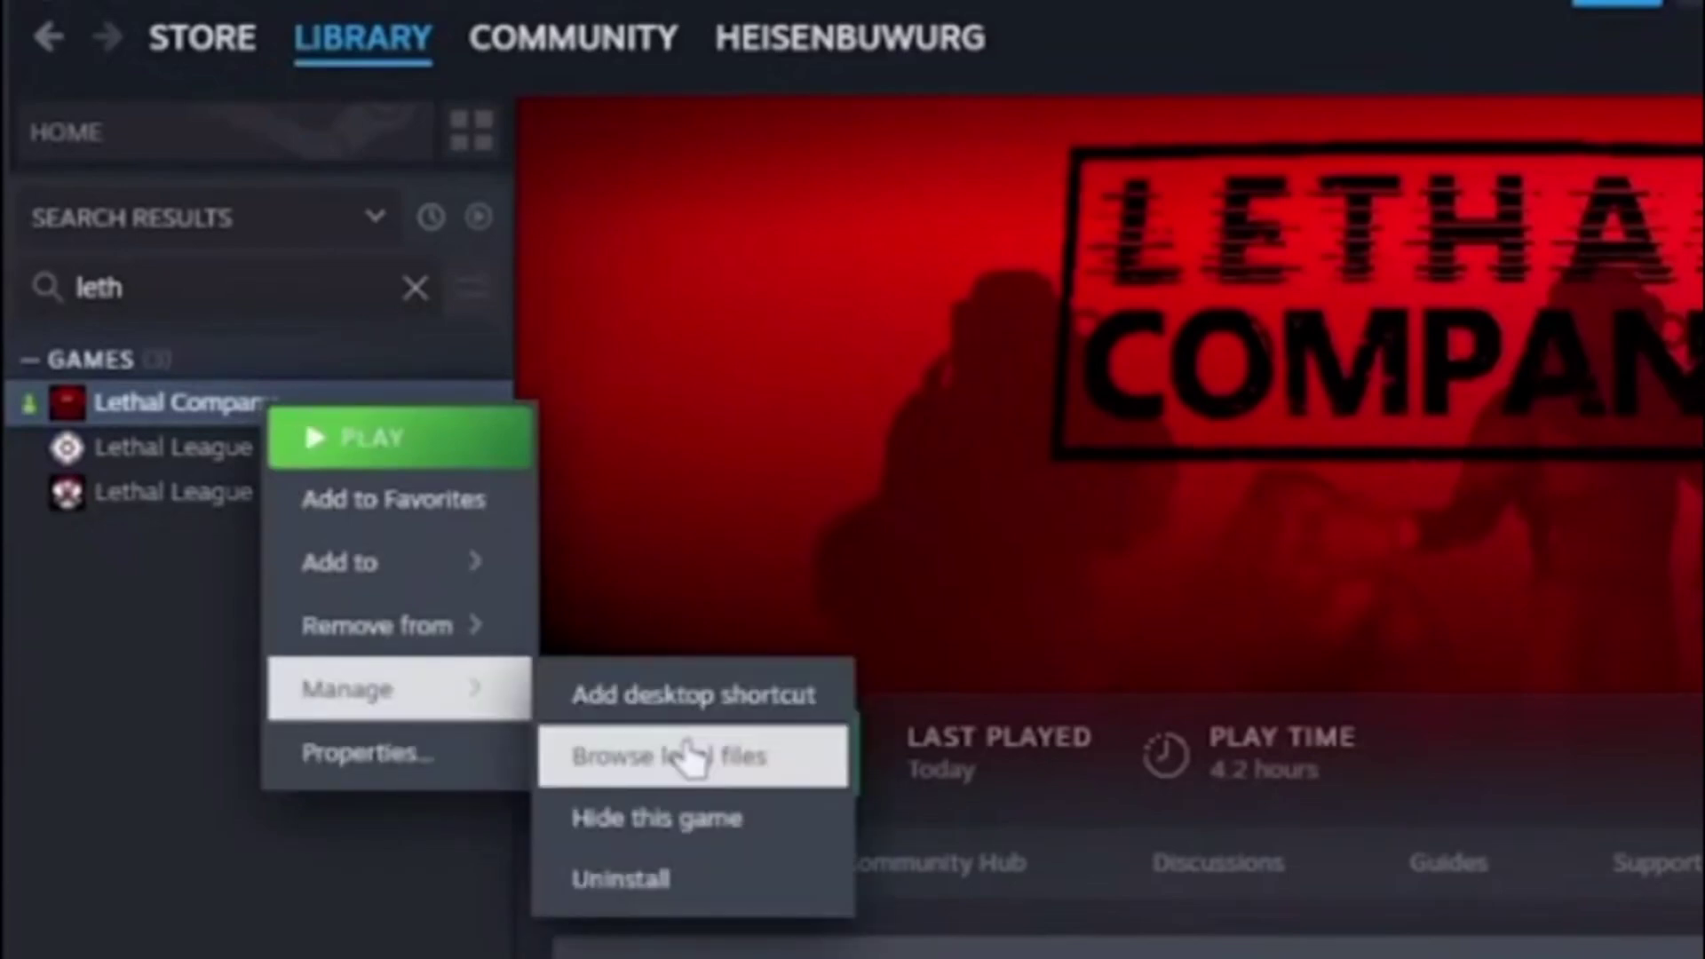
pyautogui.click(692, 757)
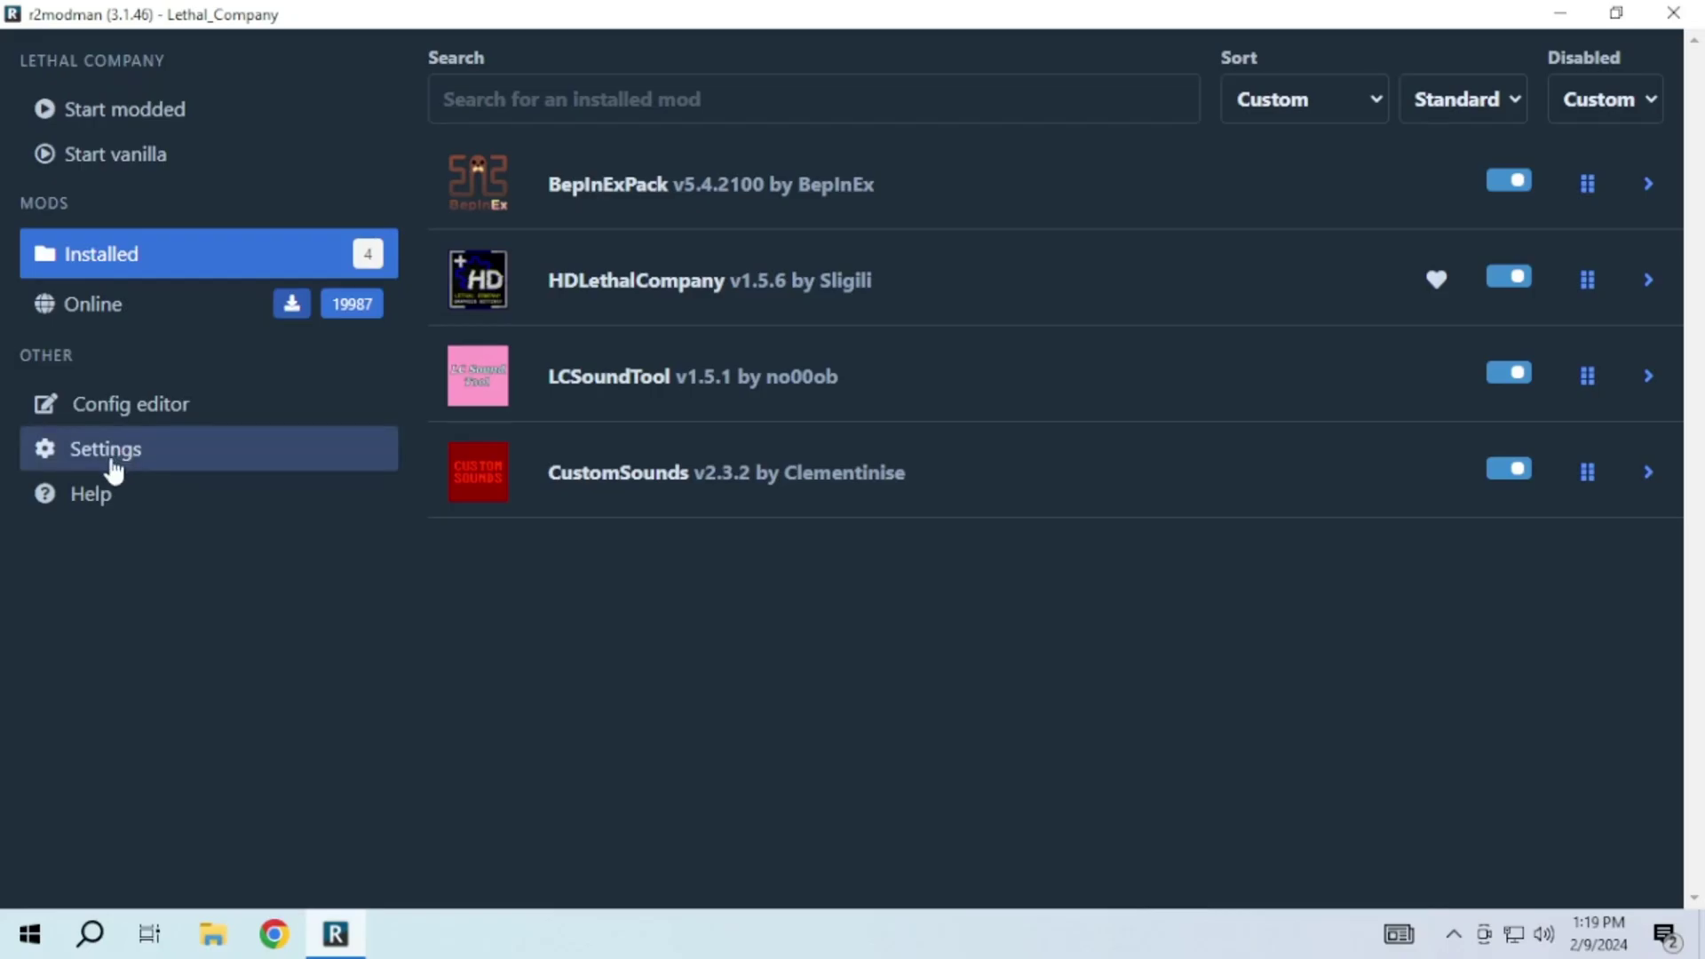
# Run Update all mods from Settings, then filter to the Profile settings.
pyautogui.click(114, 471)
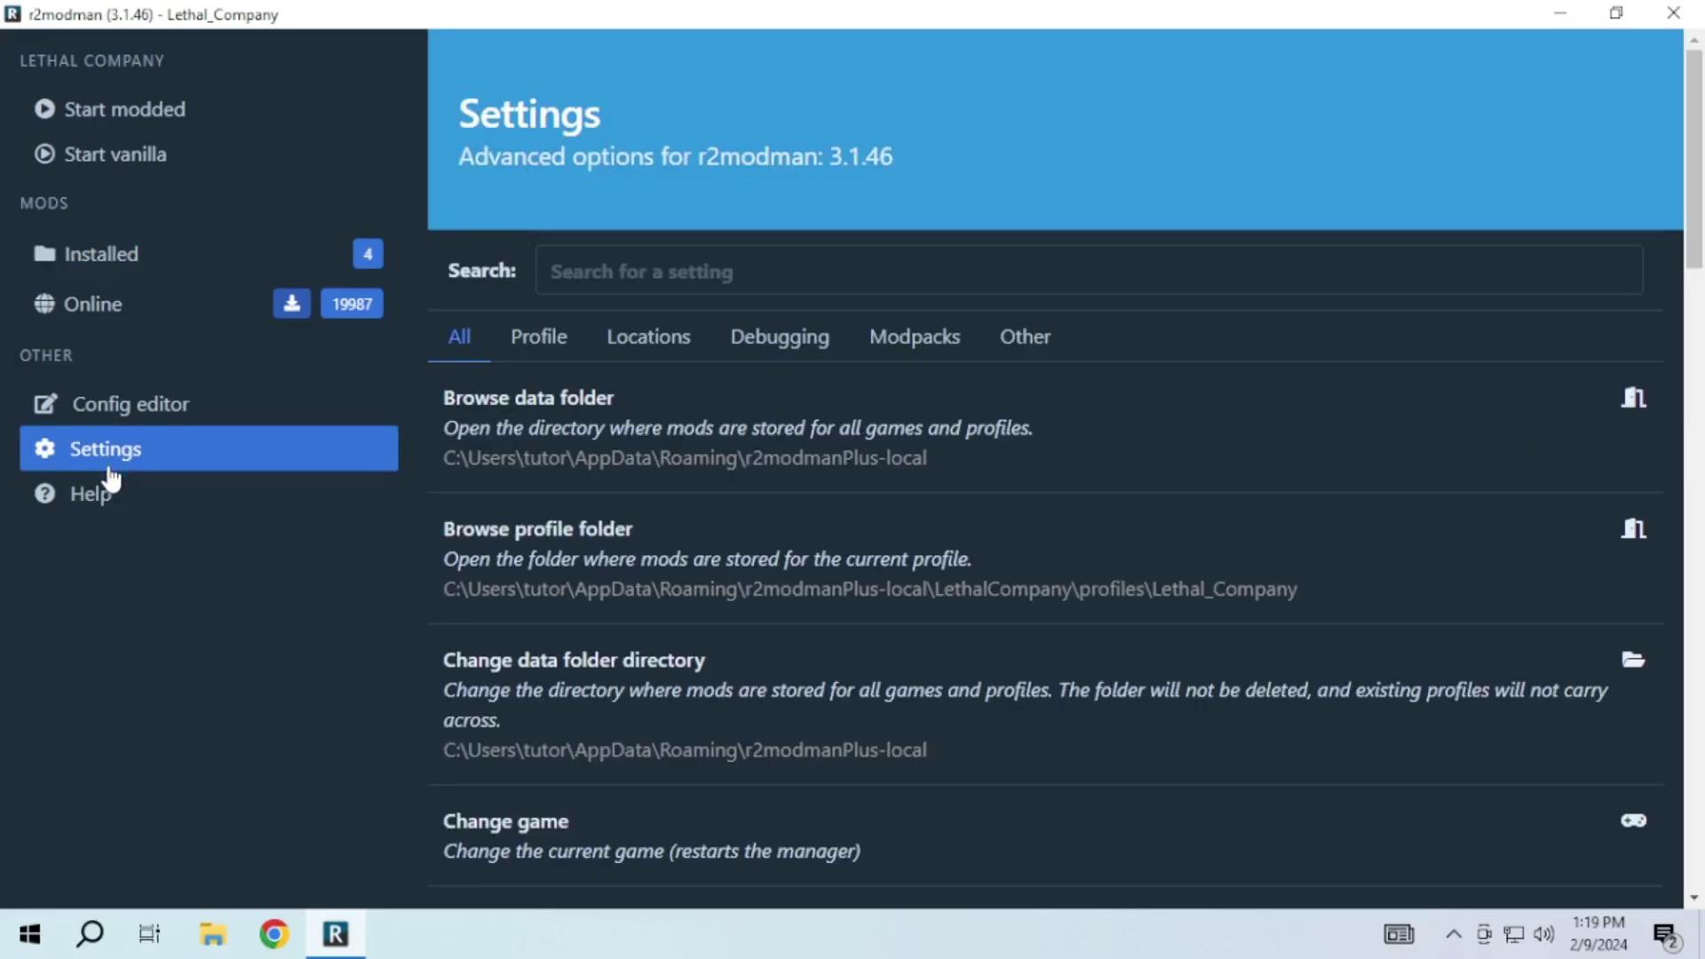
pyautogui.scroll(-6, 569, 540)
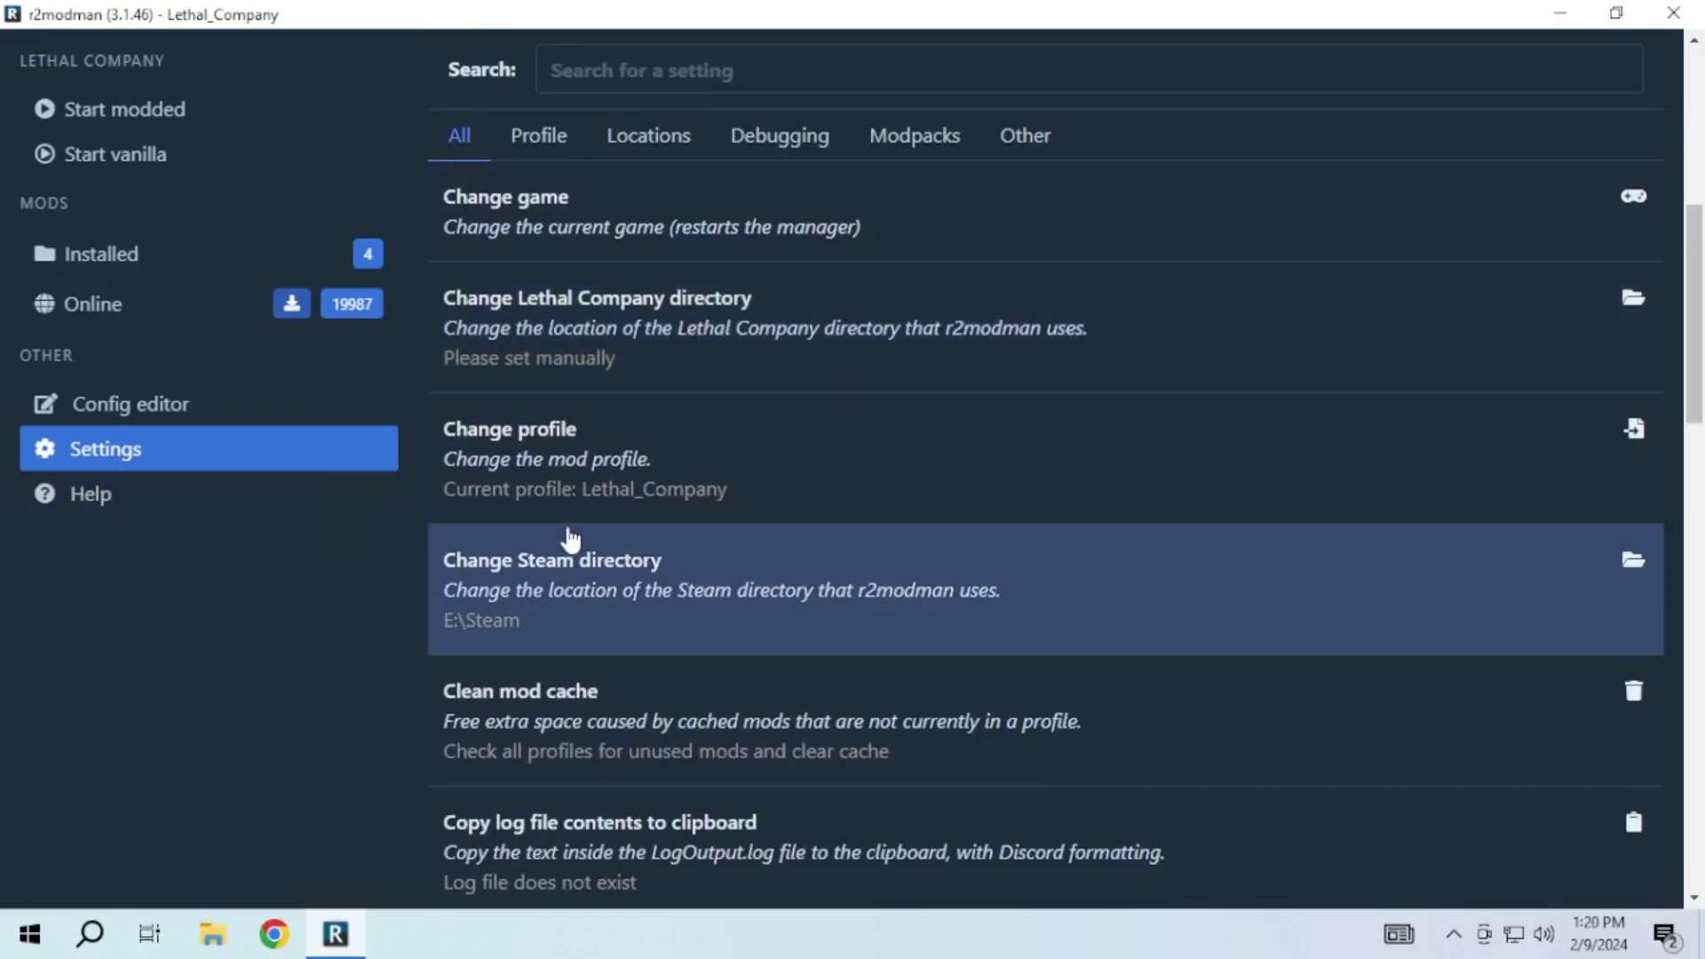
pyautogui.scroll(-2, 586, 591)
pyautogui.scroll(-15, 586, 590)
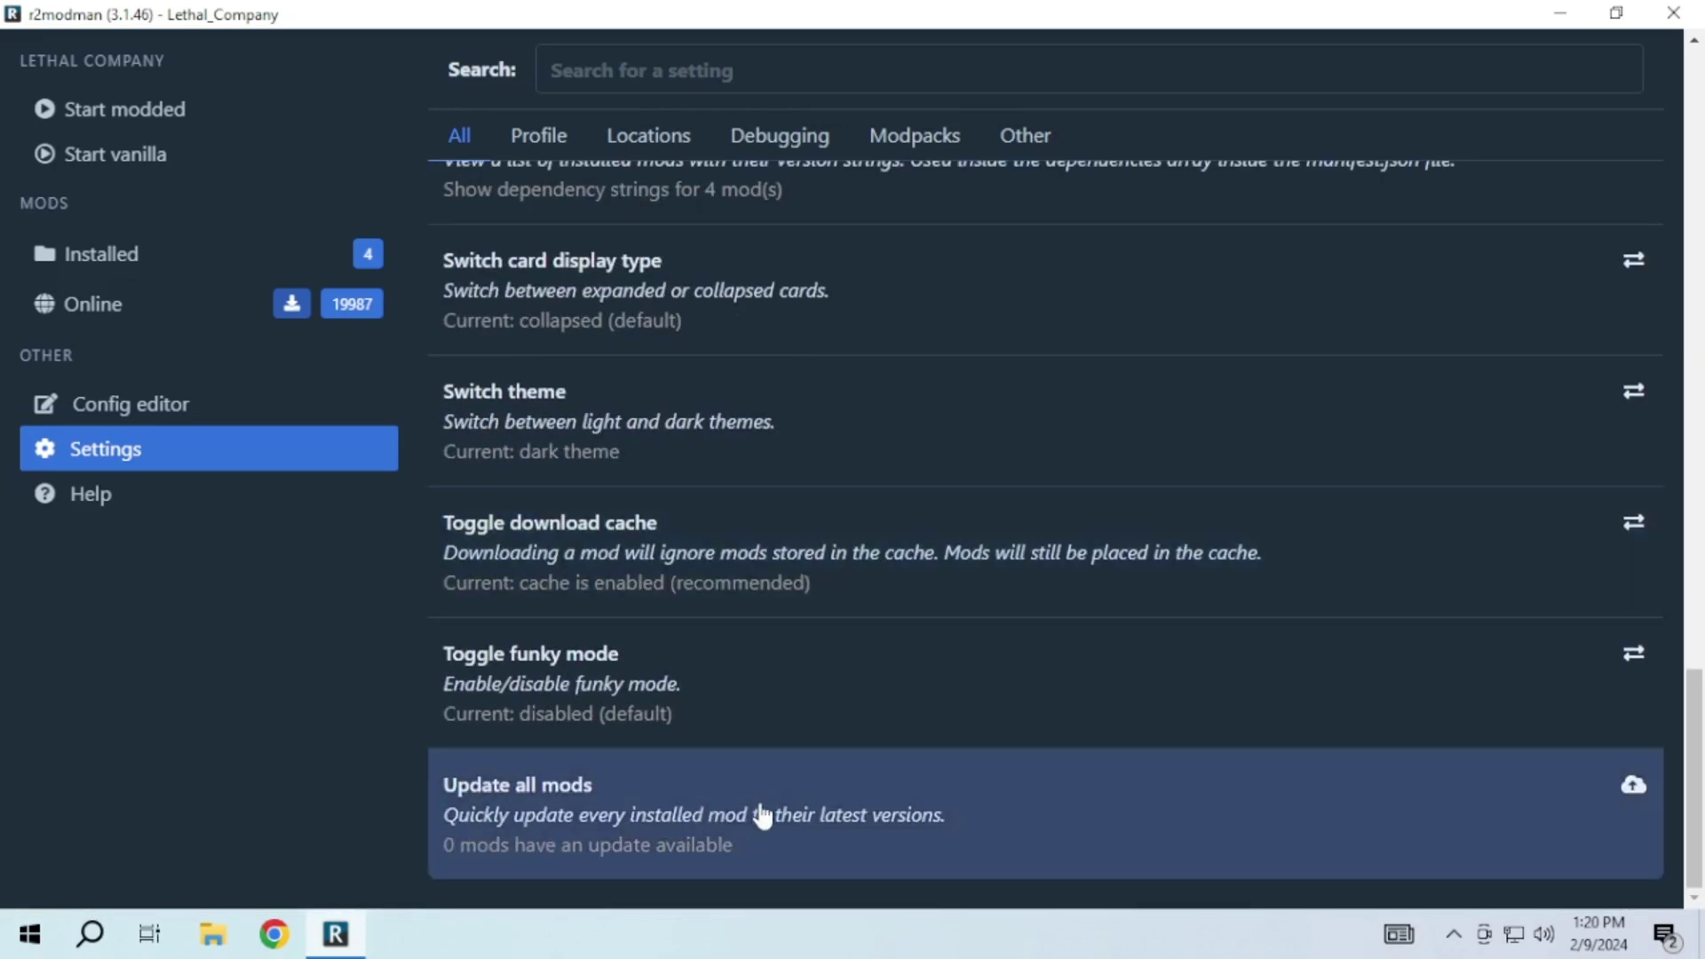
pyautogui.click(762, 814)
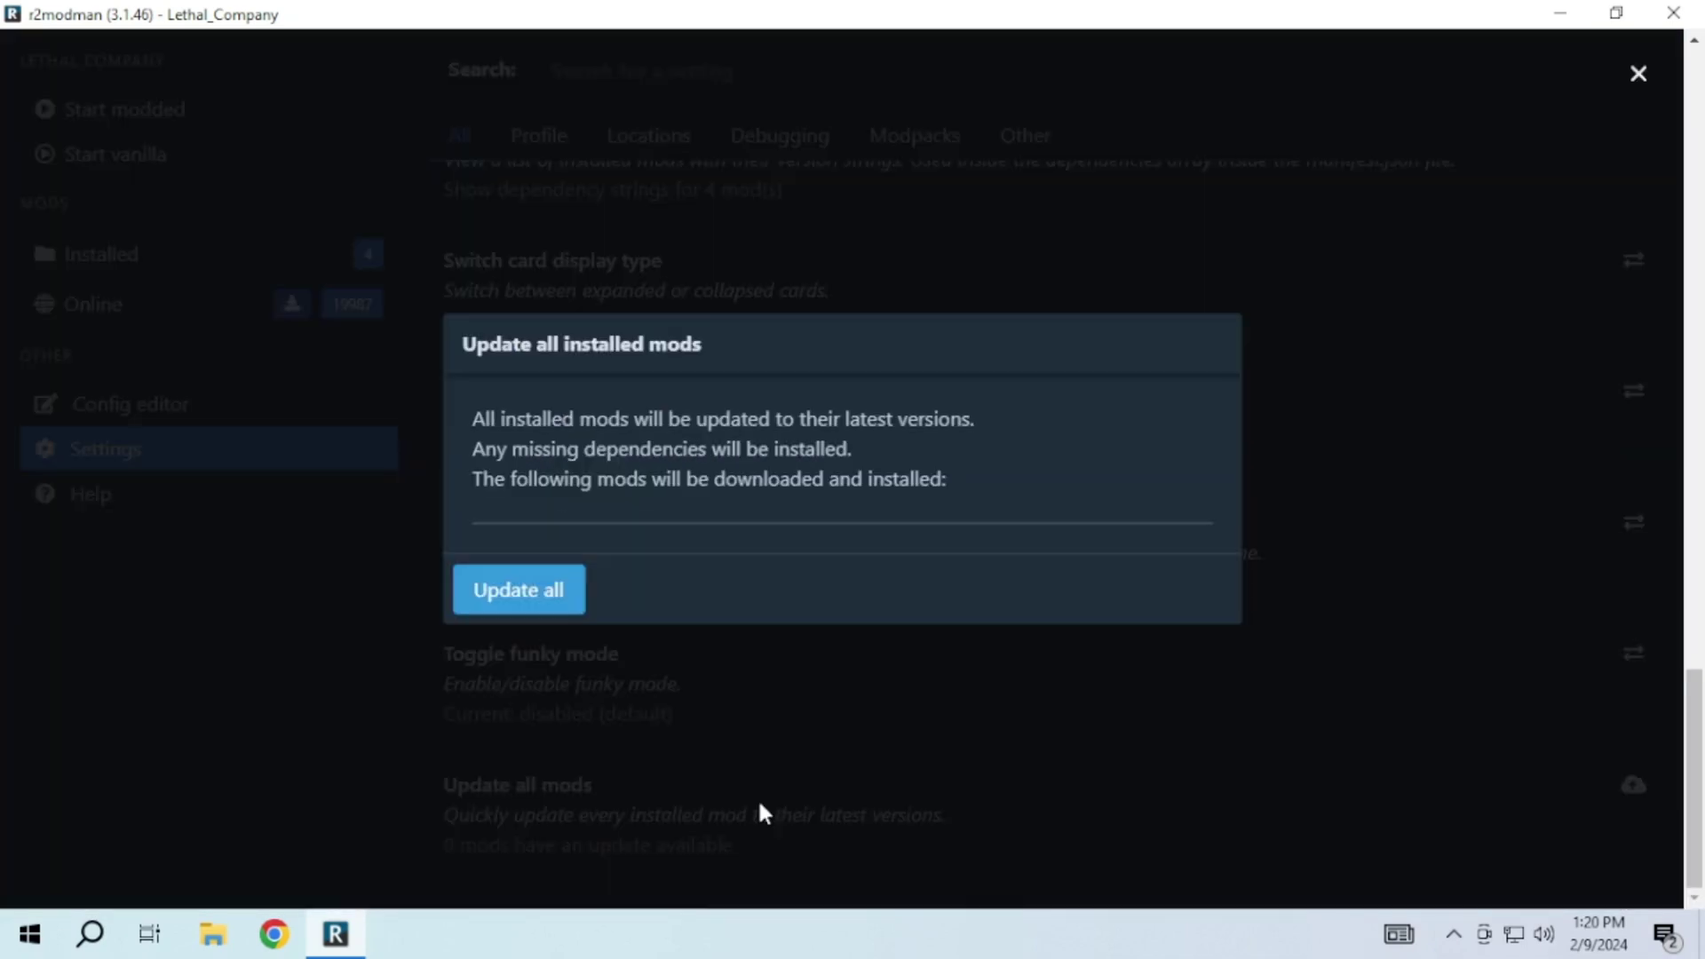
pyautogui.click(577, 612)
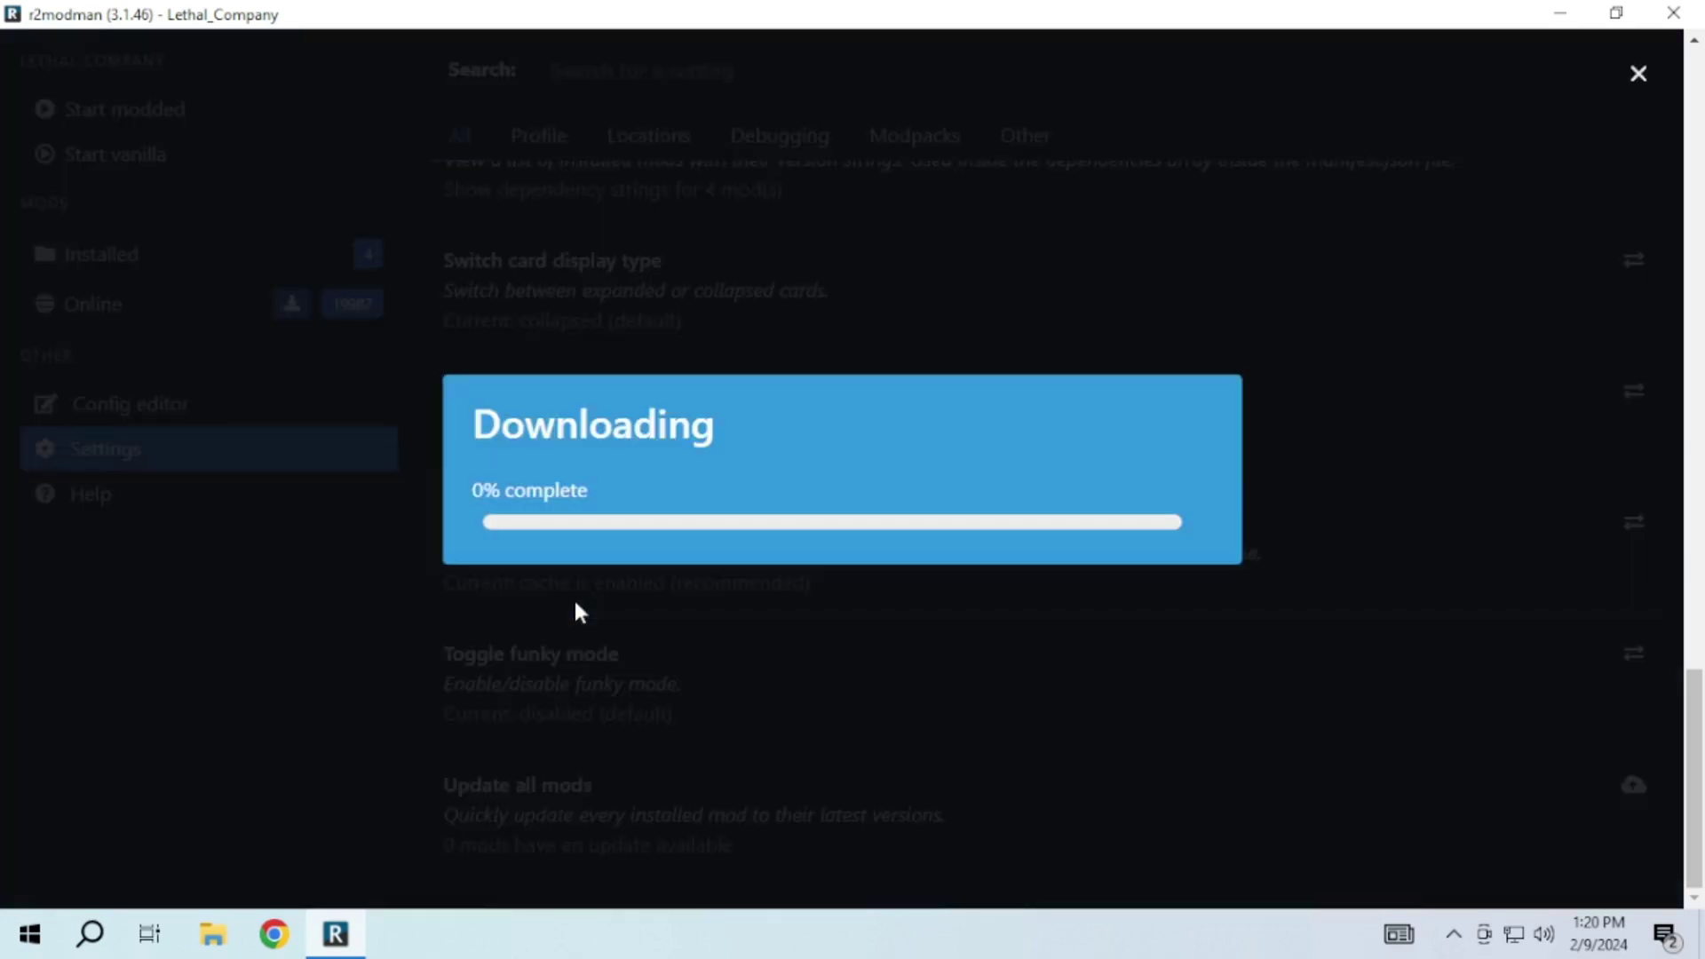
pyautogui.click(494, 336)
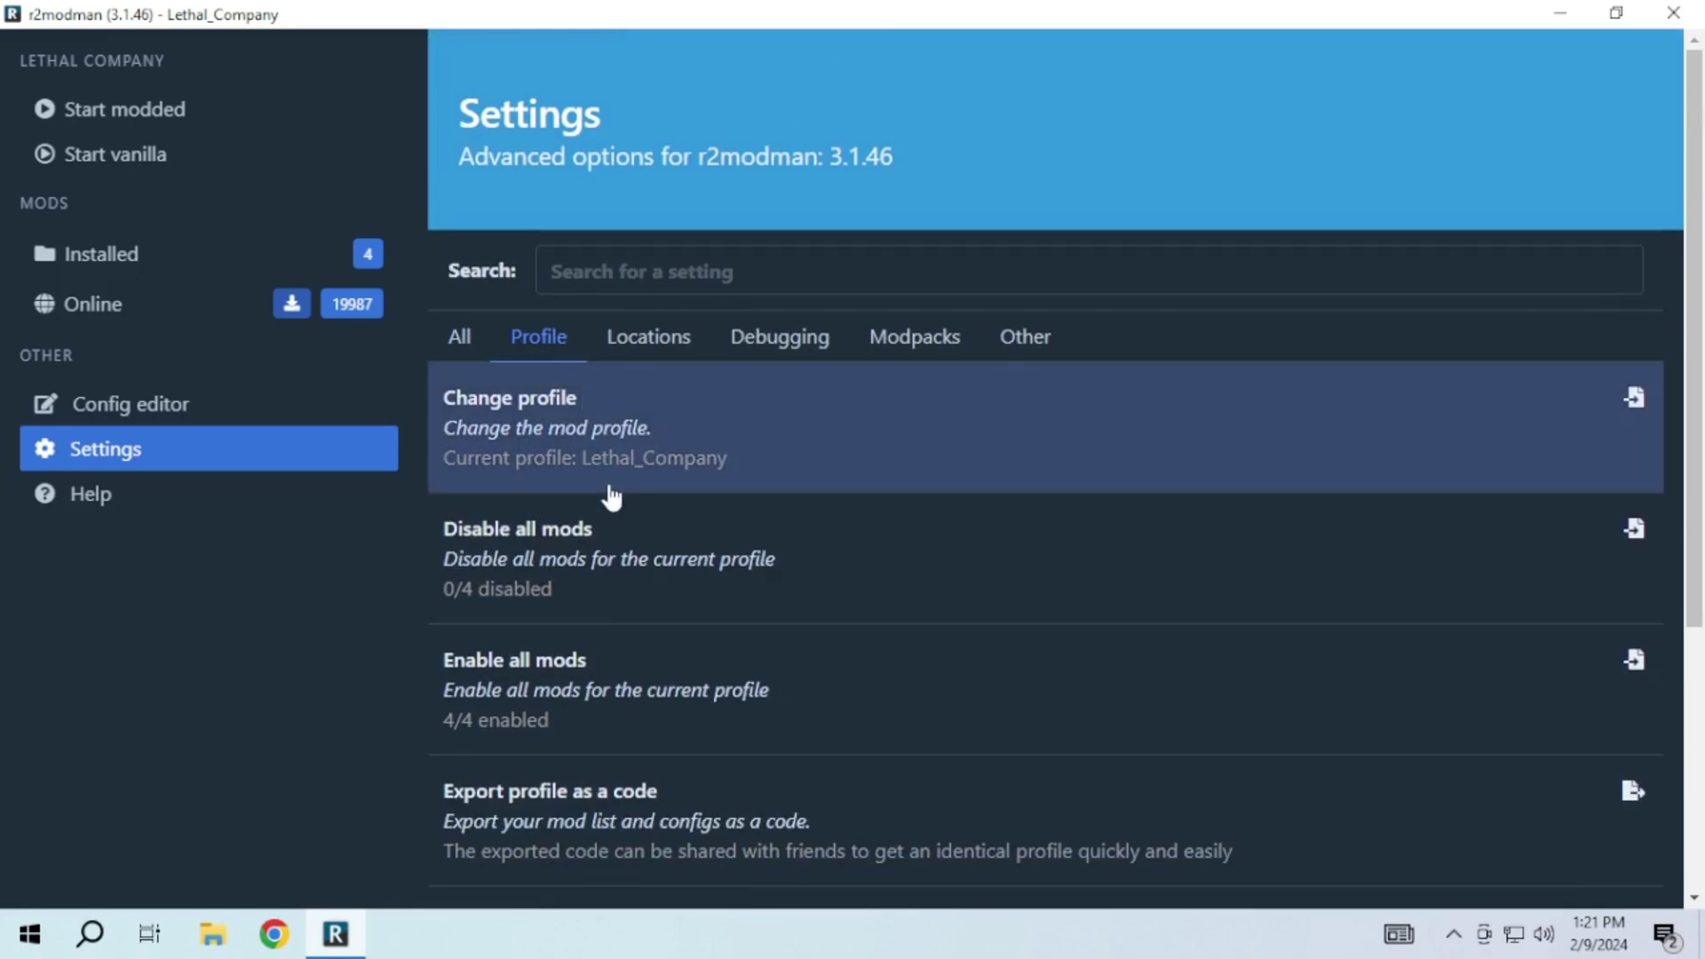
# Export Lethal_Company as a copied code, then as a file into the exports folder.
pyautogui.scroll(-5, 612, 497)
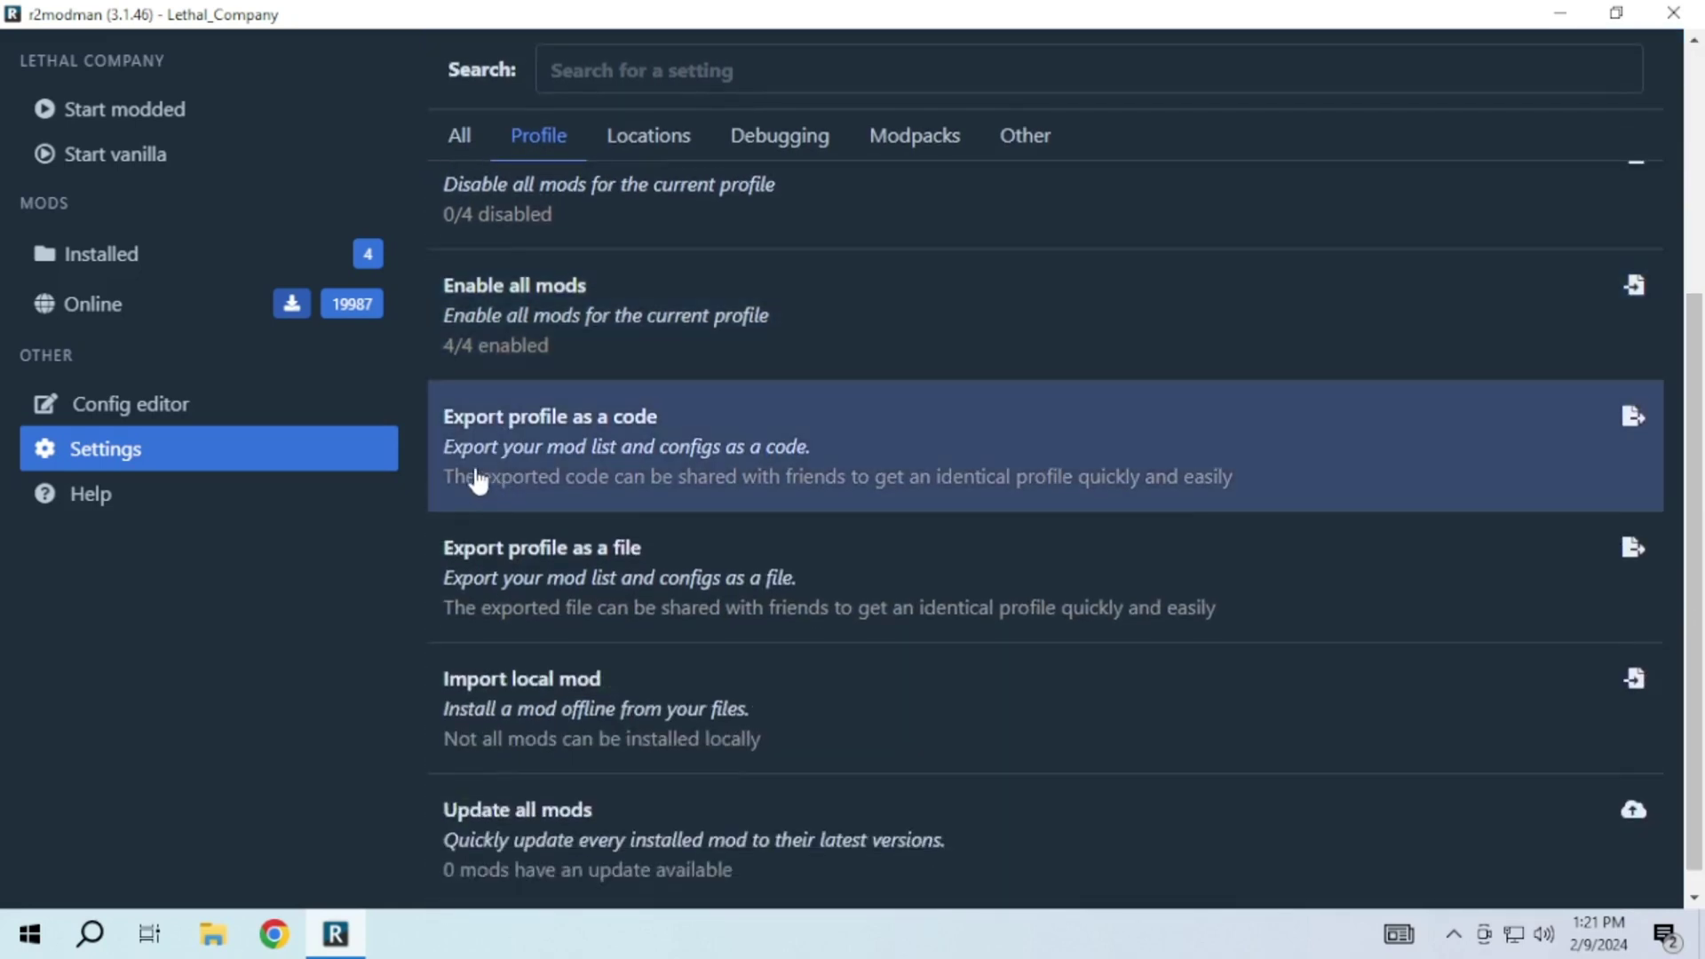
pyautogui.click(550, 471)
pyautogui.moveTo(964, 484); pyautogui.dragTo(570, 492)
pyautogui.hotkey('ctrl', 'c')
pyautogui.click(1621, 550)
pyautogui.click(1630, 556)
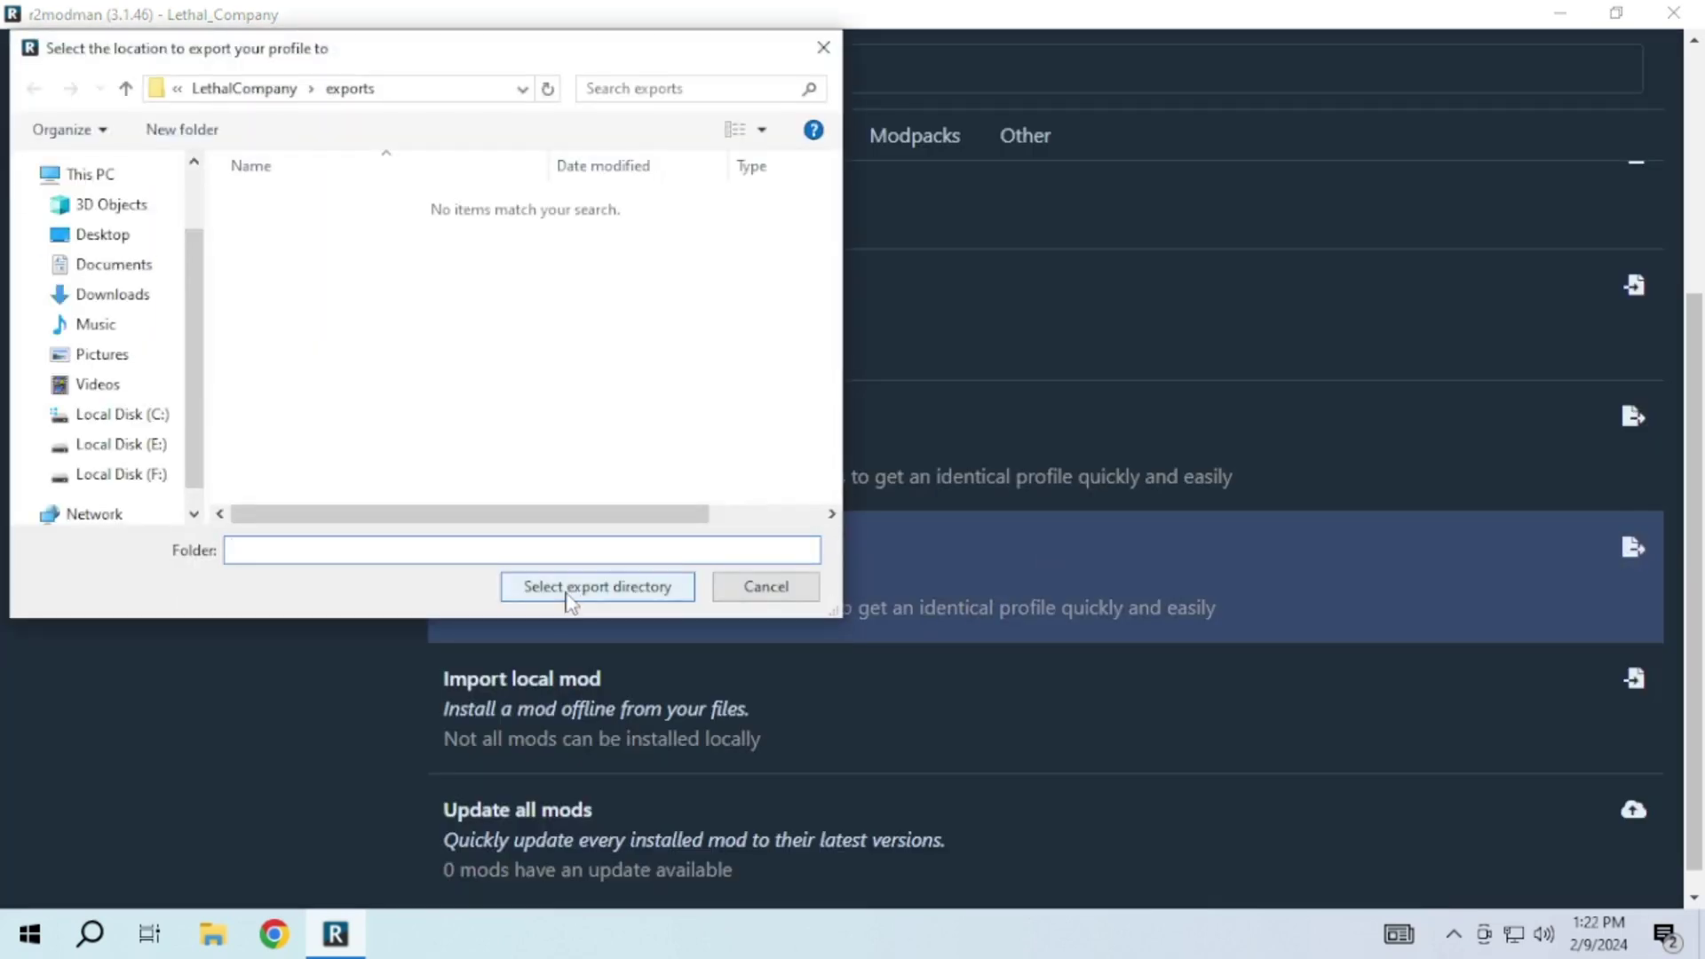
pyautogui.click(584, 589)
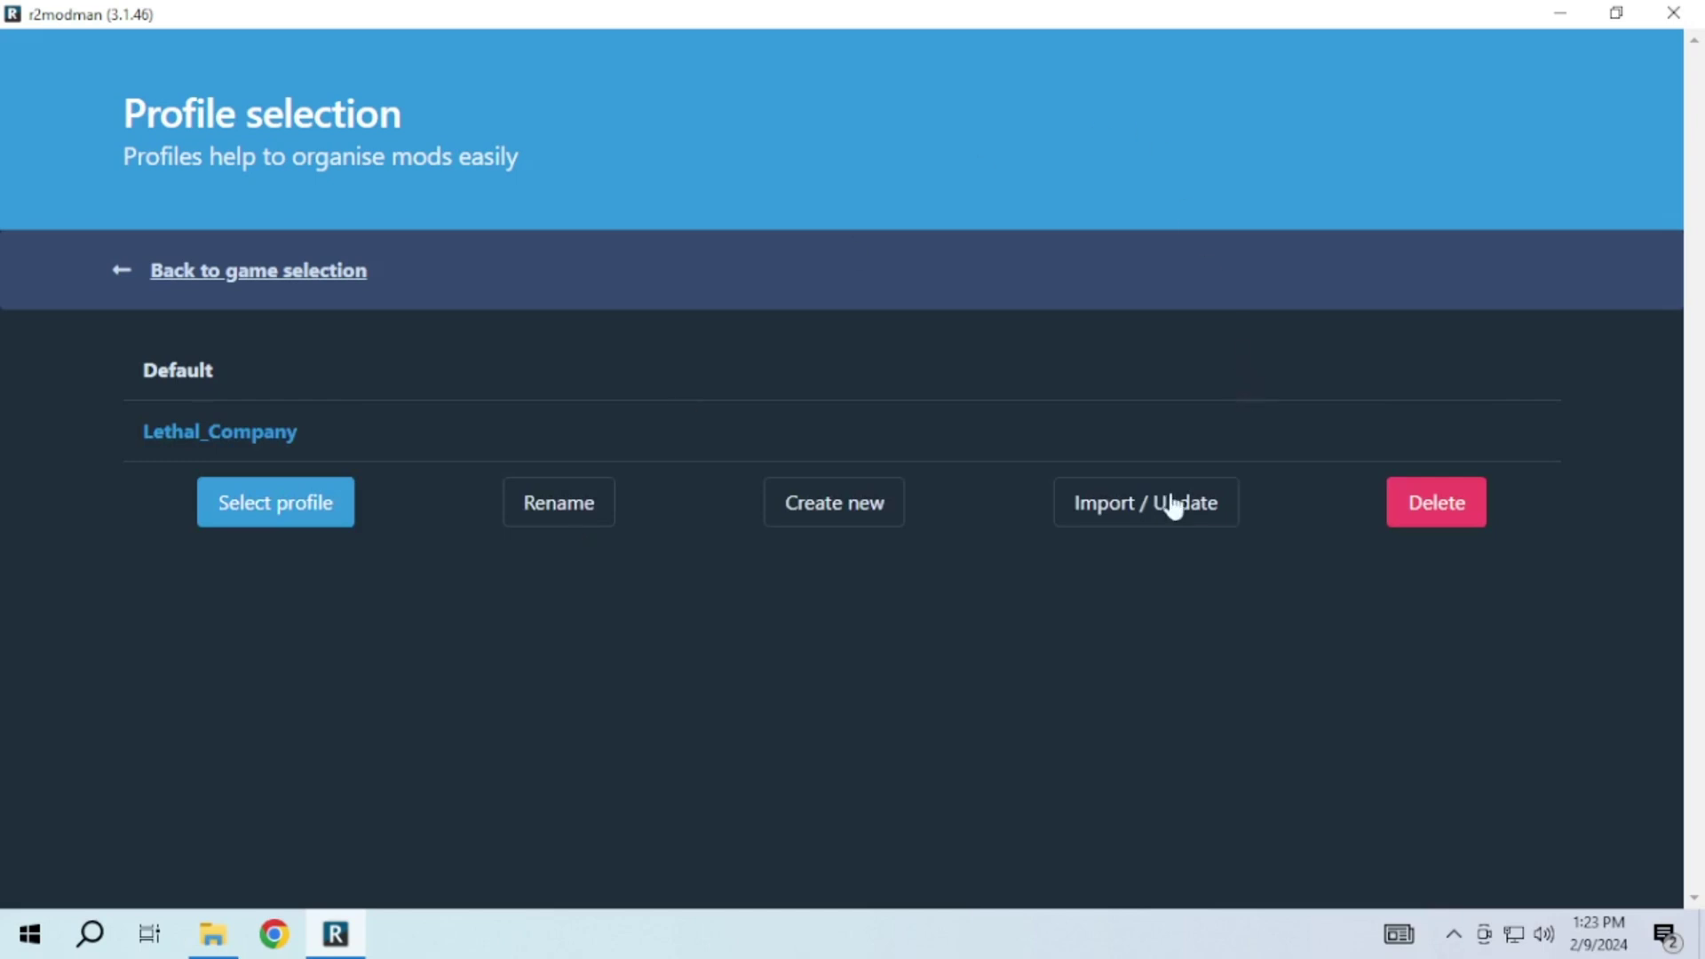
# Start a new-profile import from code and paste the exported profile code.
pyautogui.click(1119, 516)
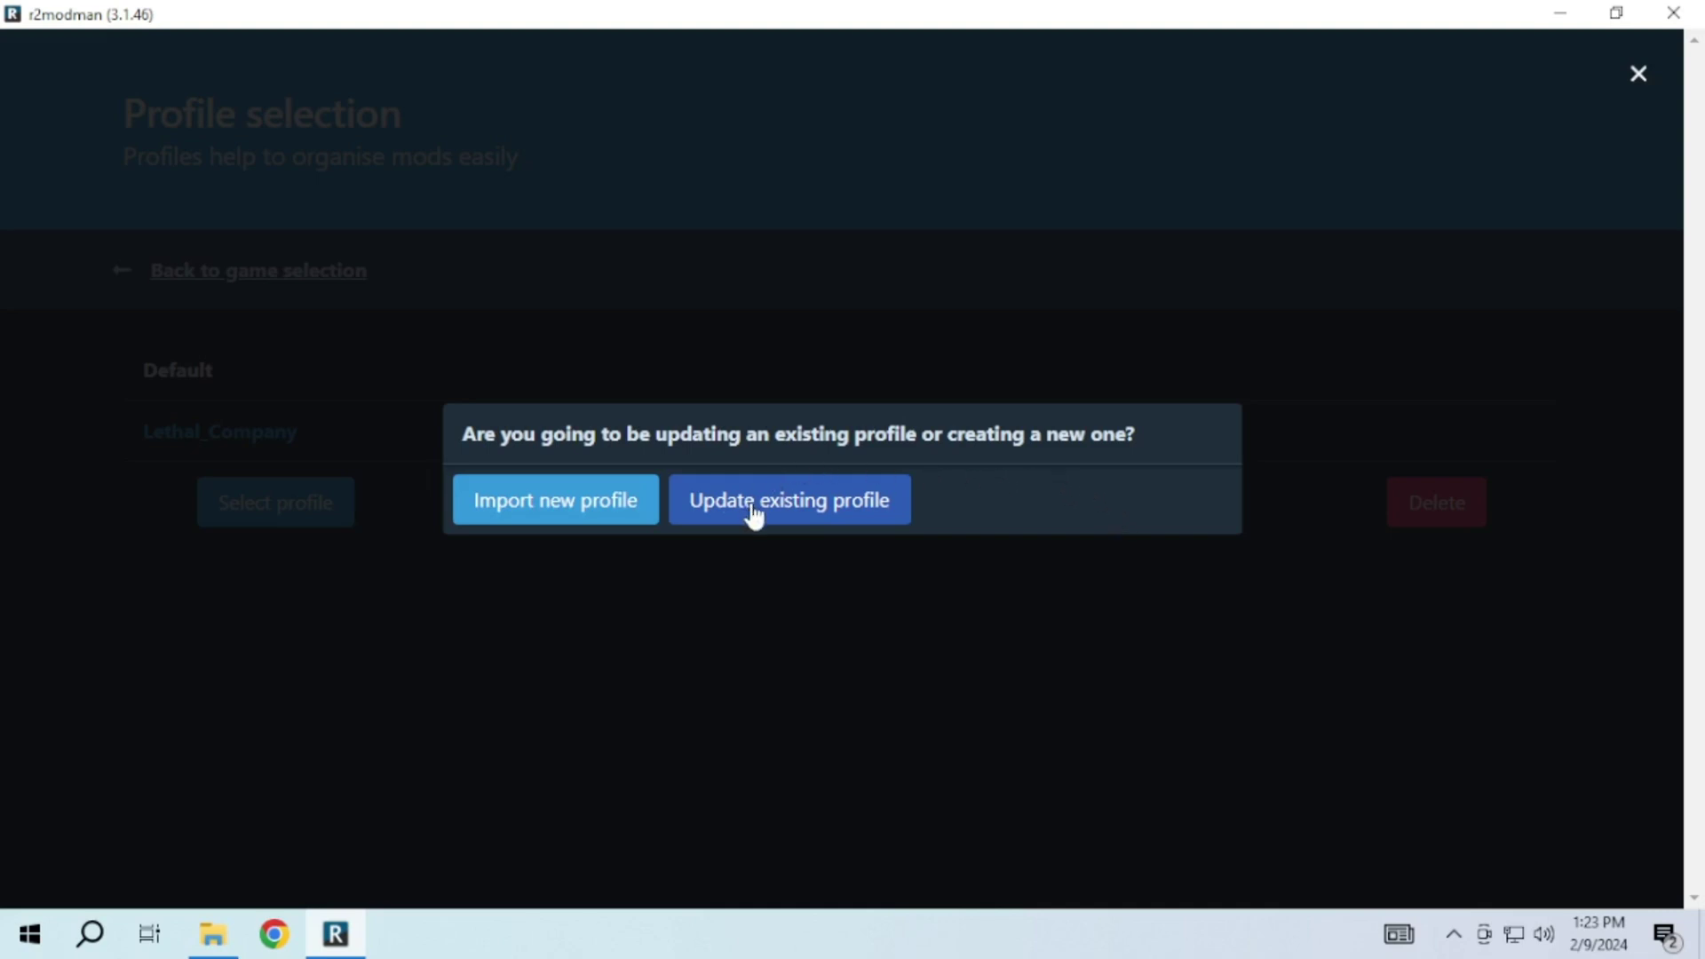
pyautogui.click(607, 508)
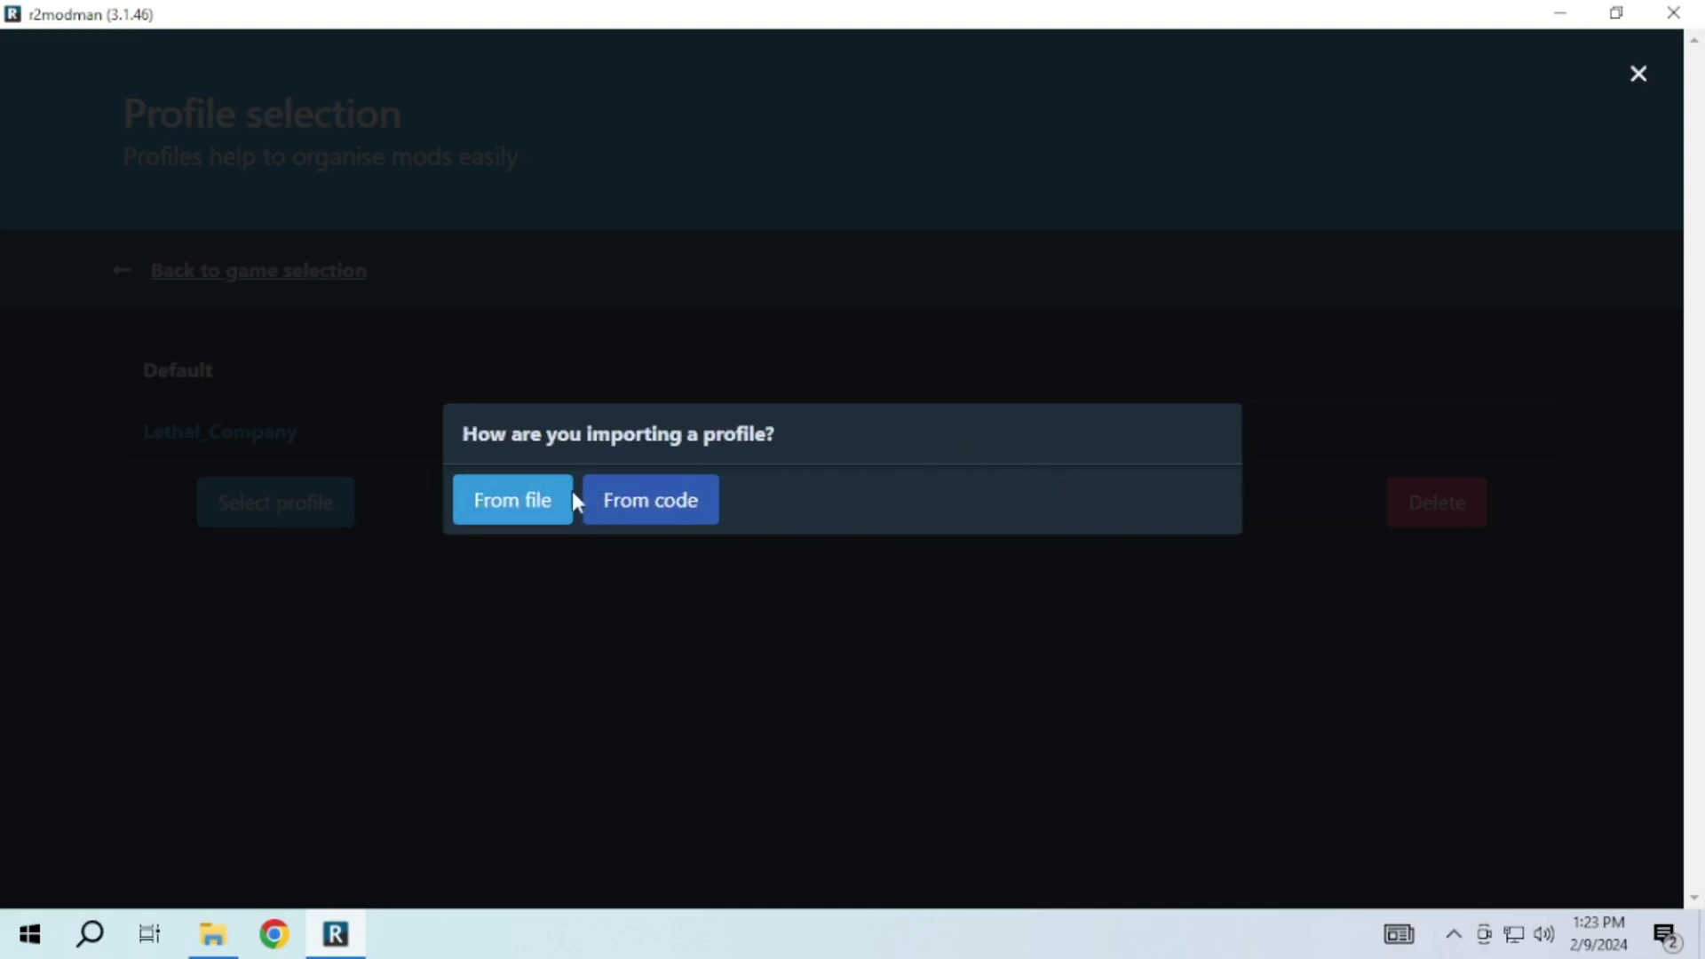
pyautogui.click(631, 515)
pyautogui.click(578, 445)
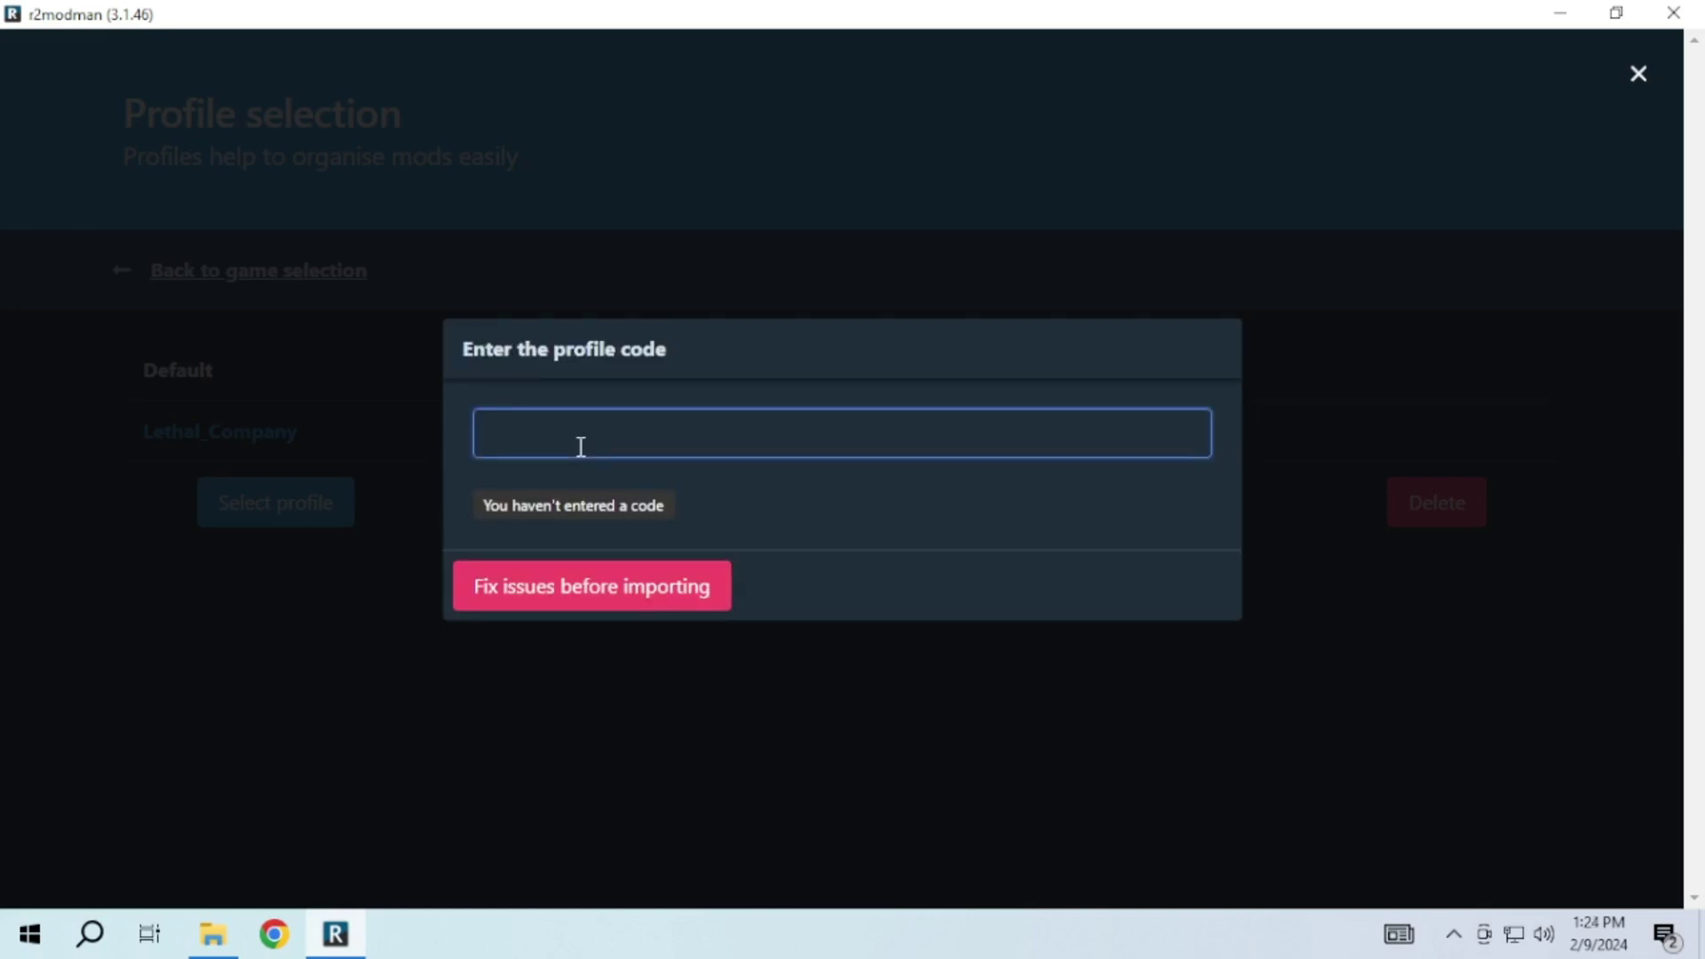
pyautogui.hotkey('ctrl', 'v')
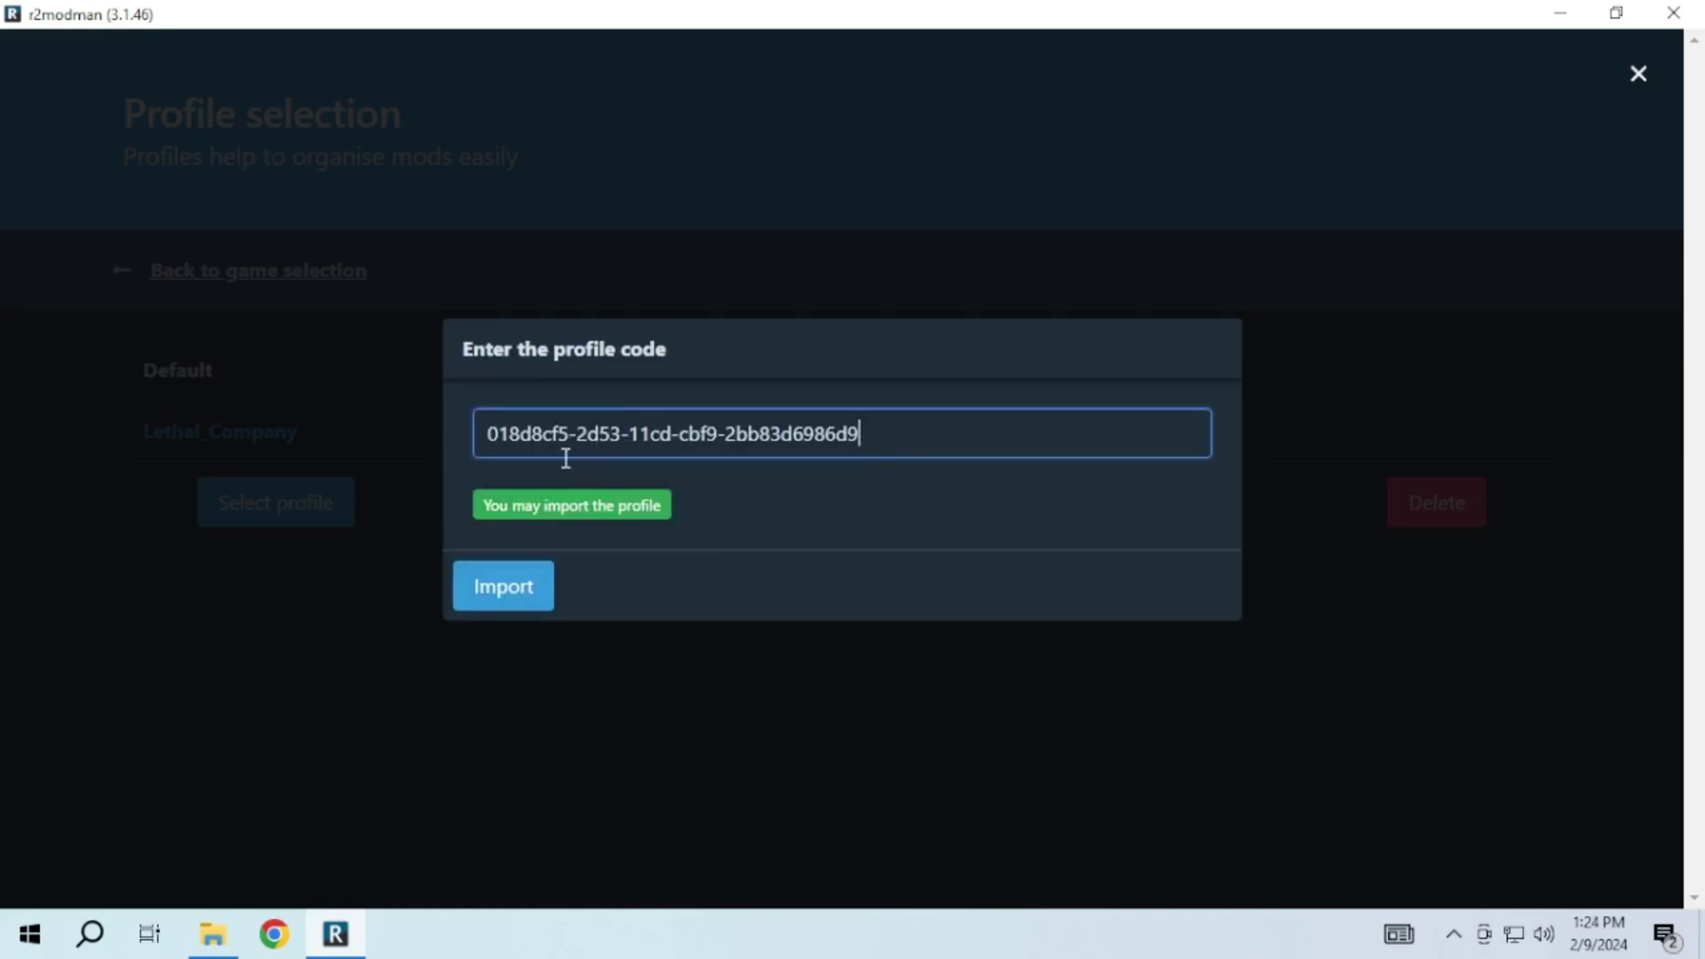
# Import the pasted code and create the profile named Lethal_Company2.
pyautogui.click(514, 593)
pyautogui.write('2')
pyautogui.click(485, 628)
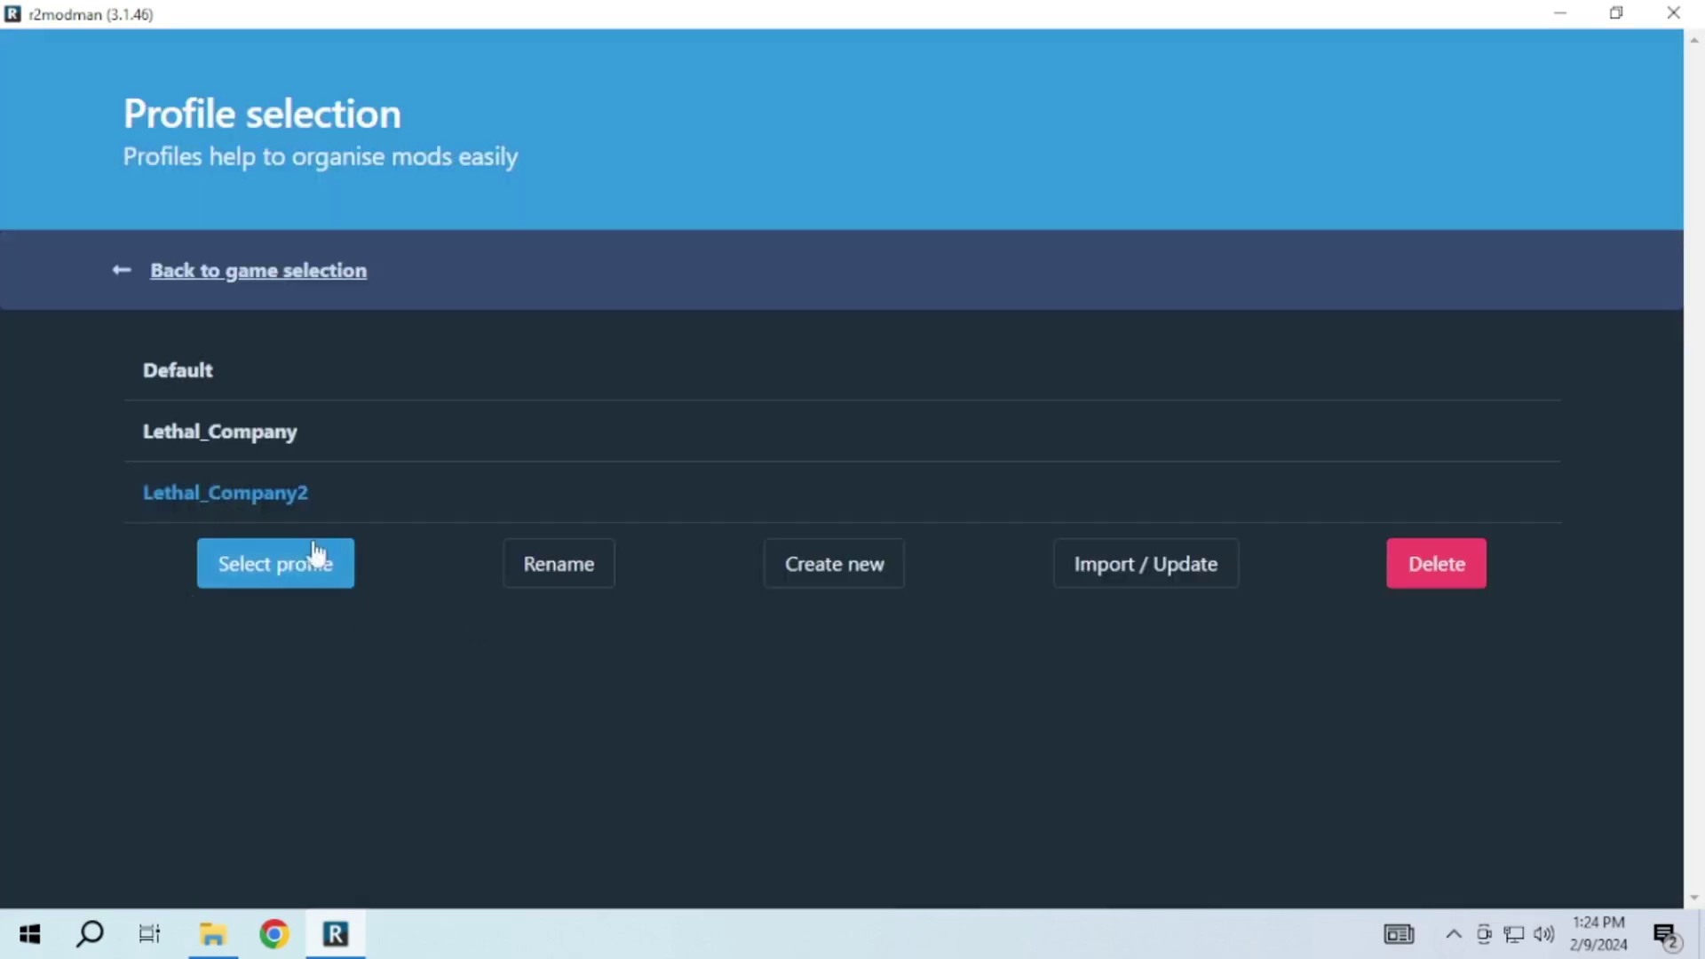
# Start a new-profile import from file, selecting Lethal_Company_1707466927450.r2z in Downloads.
pyautogui.click(1104, 568)
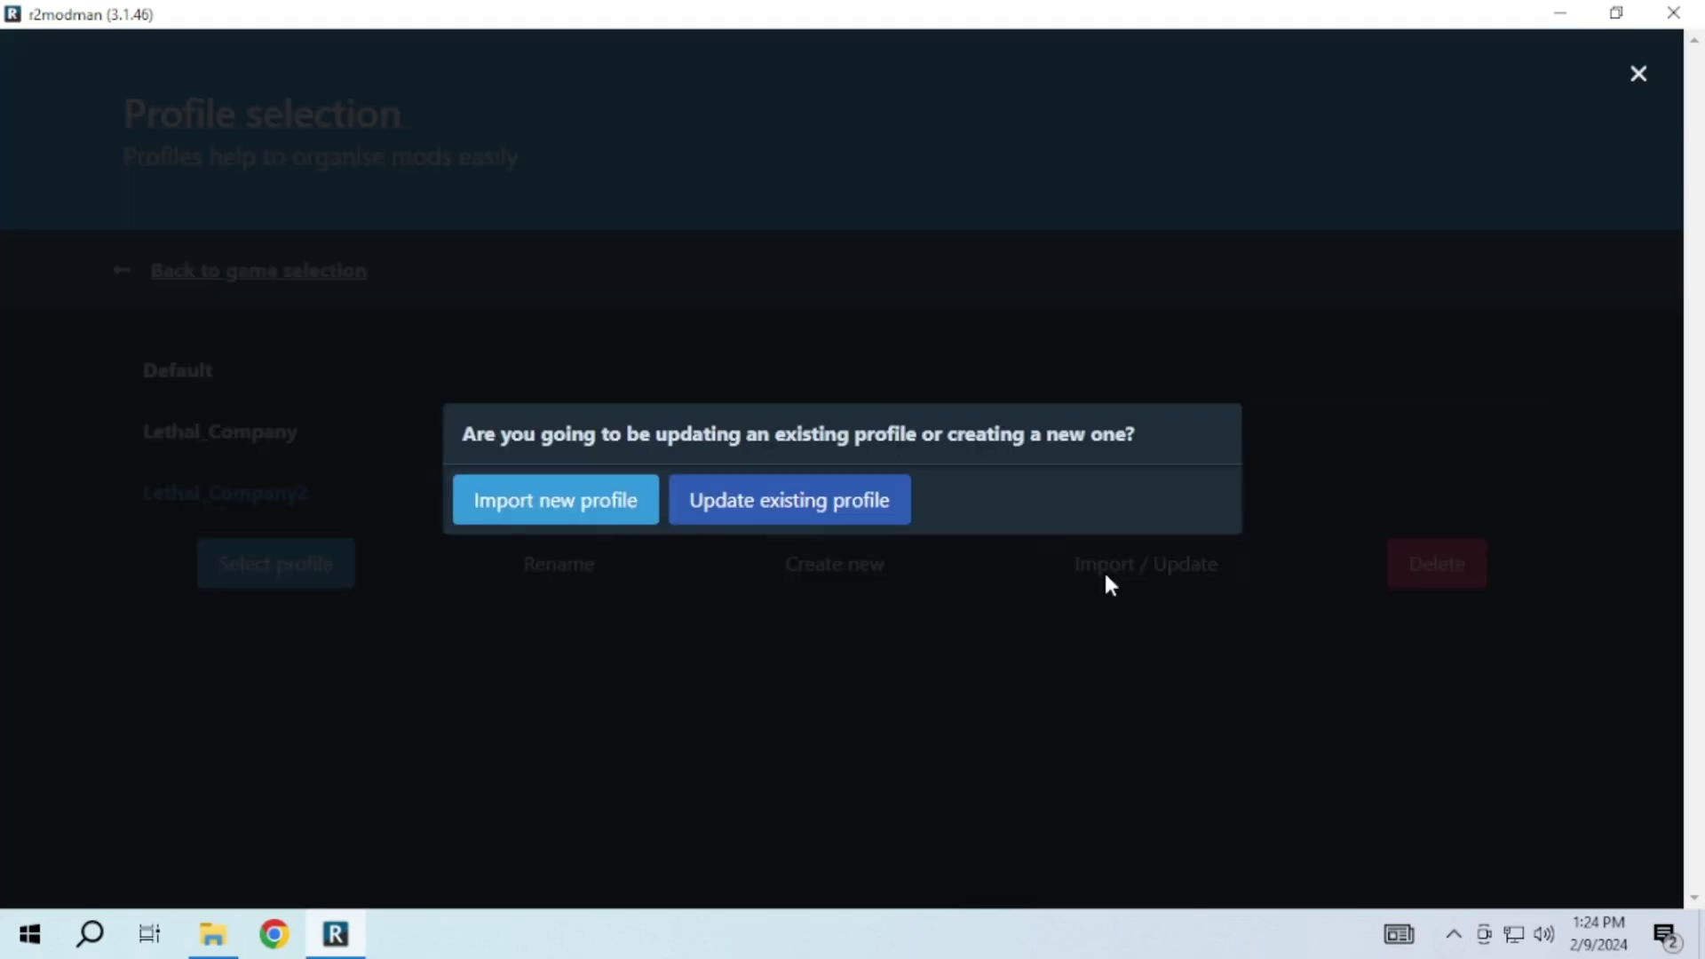
pyautogui.click(579, 517)
pyautogui.click(523, 509)
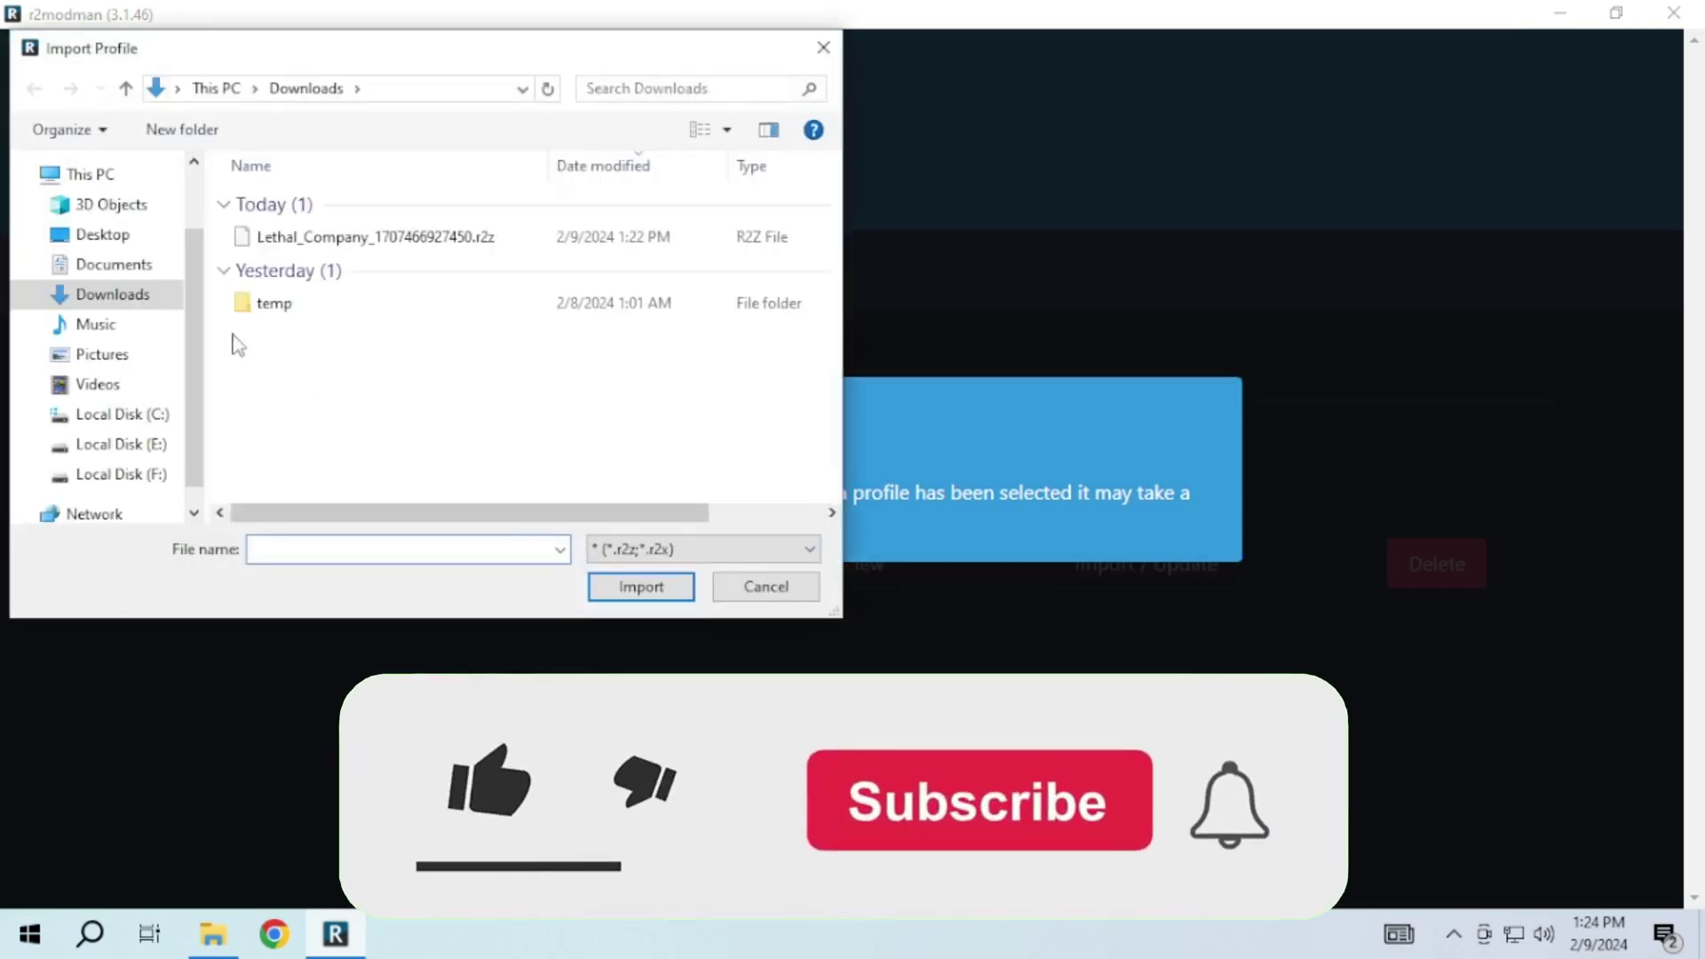
pyautogui.click(284, 236)
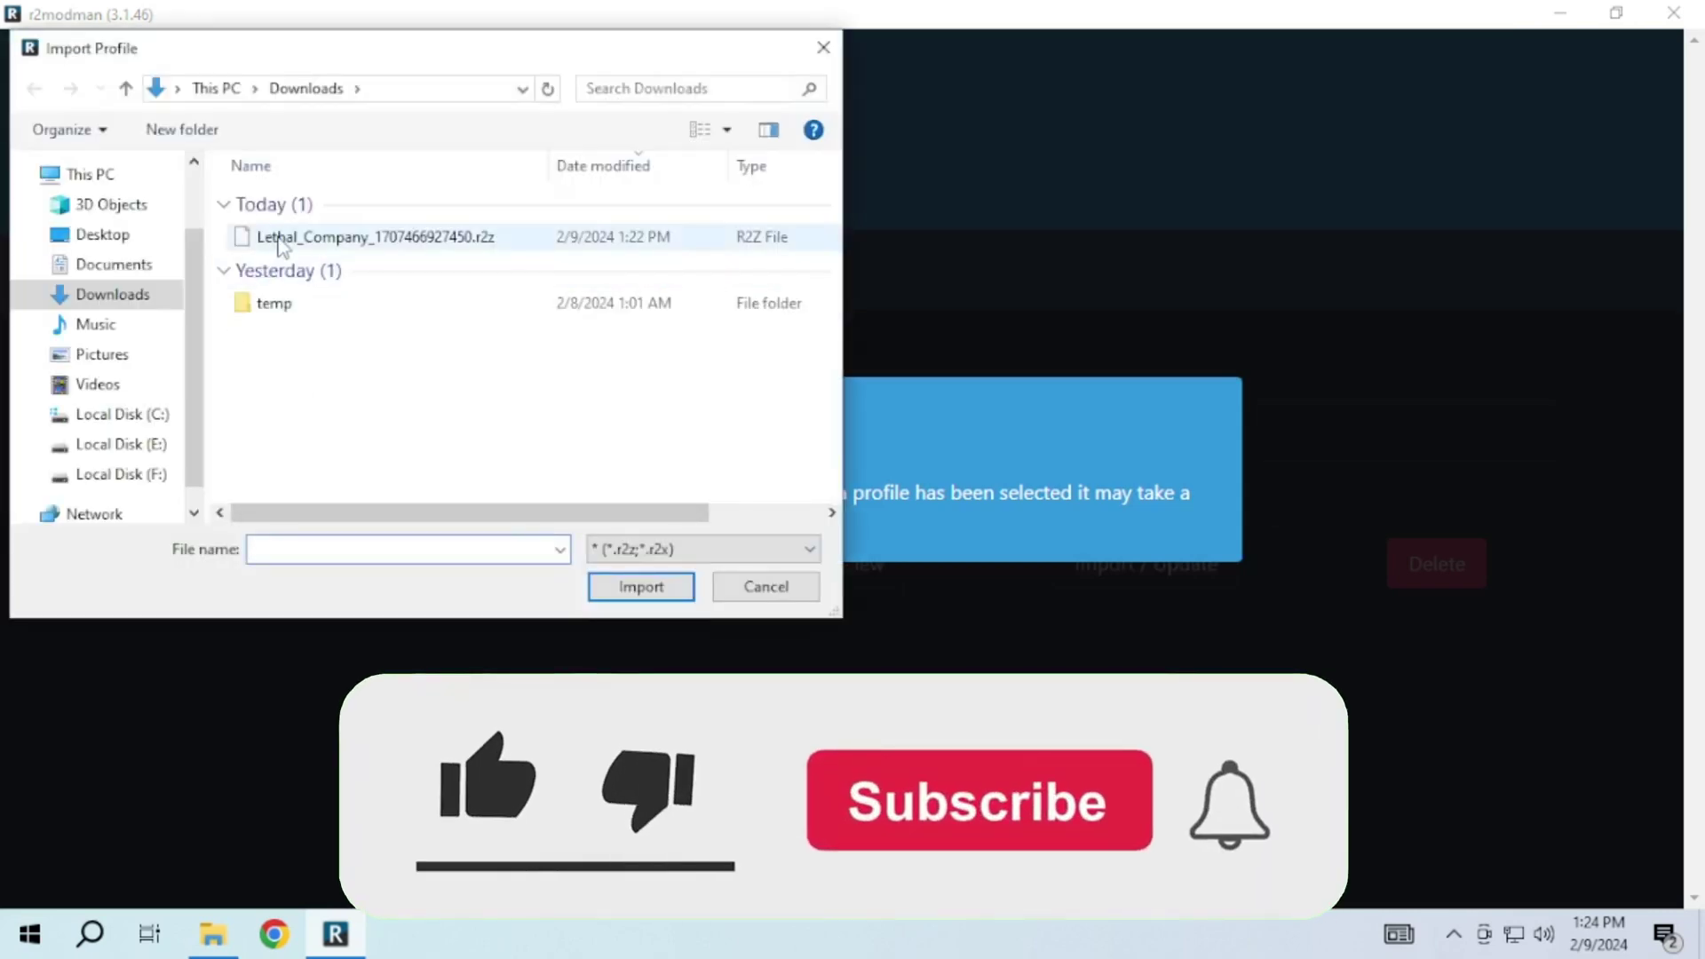
# Load the chosen .r2z file and create the profile named Lethal_Company3.
pyautogui.click(637, 597)
pyautogui.click(645, 472)
pyautogui.write('3')
pyautogui.click(505, 627)
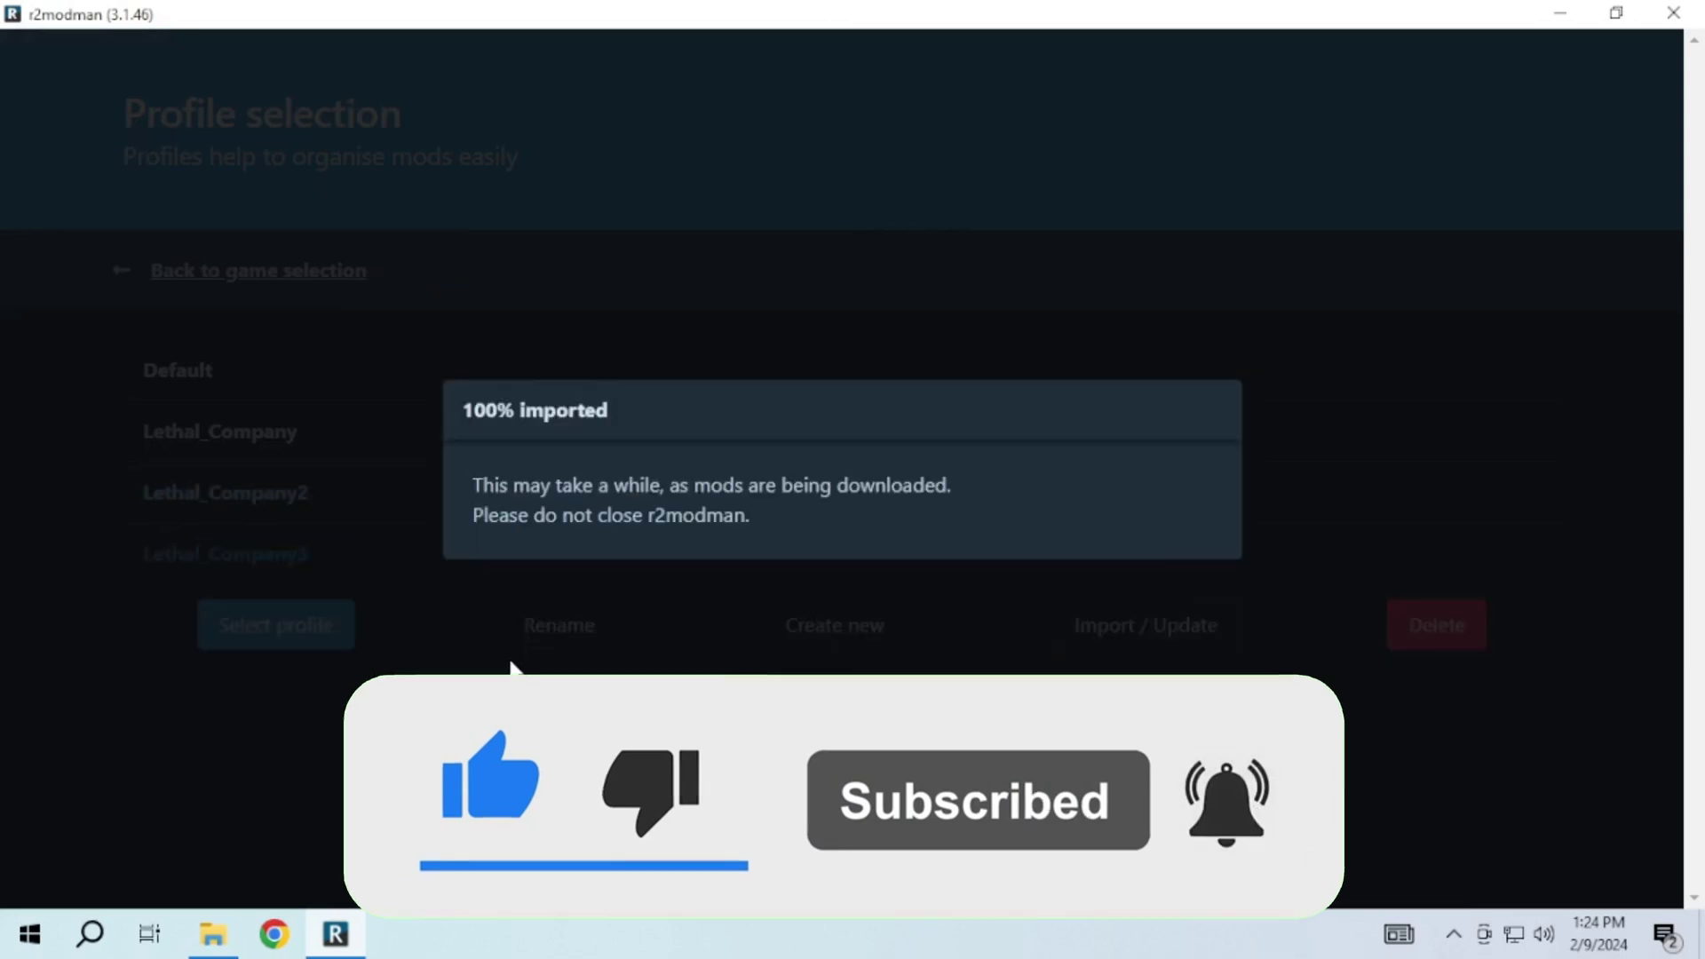